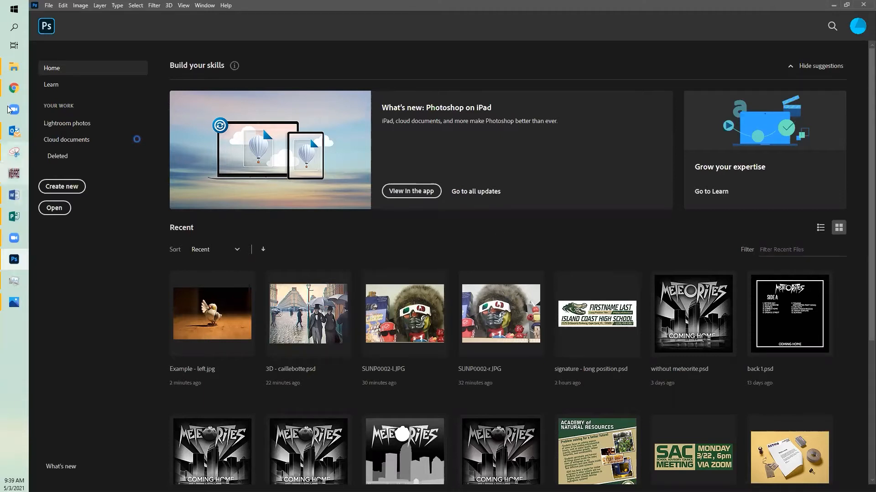
# Step: Open the 3-D pictures folder and compare the Example - left and Example - right photos in the image viewer
pyautogui.moveTo(14, 68)
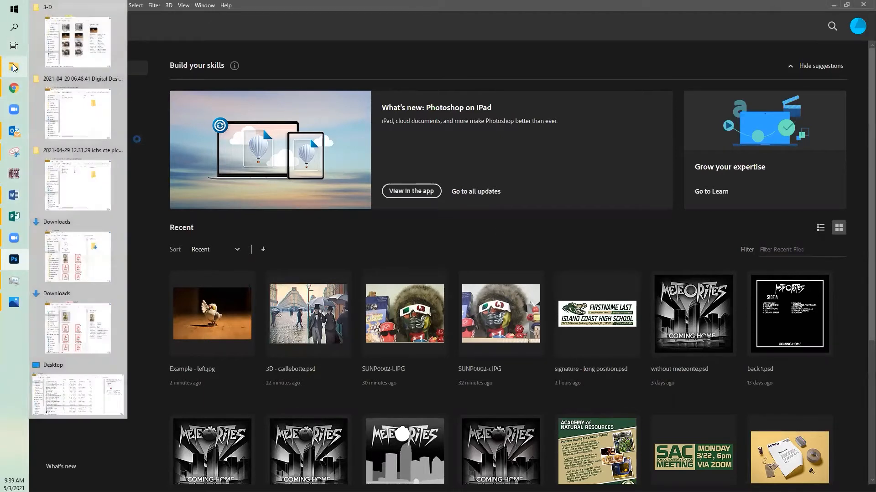
pyautogui.click(59, 45)
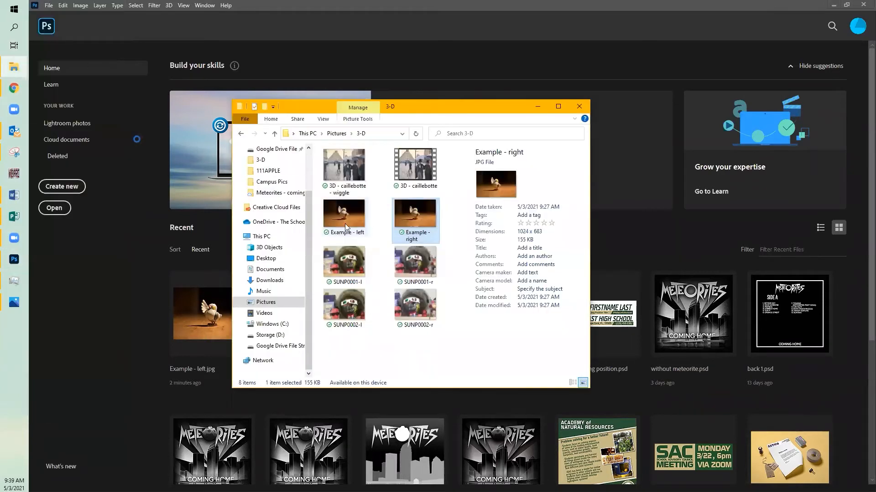
pyautogui.click(348, 212)
pyautogui.click(429, 215)
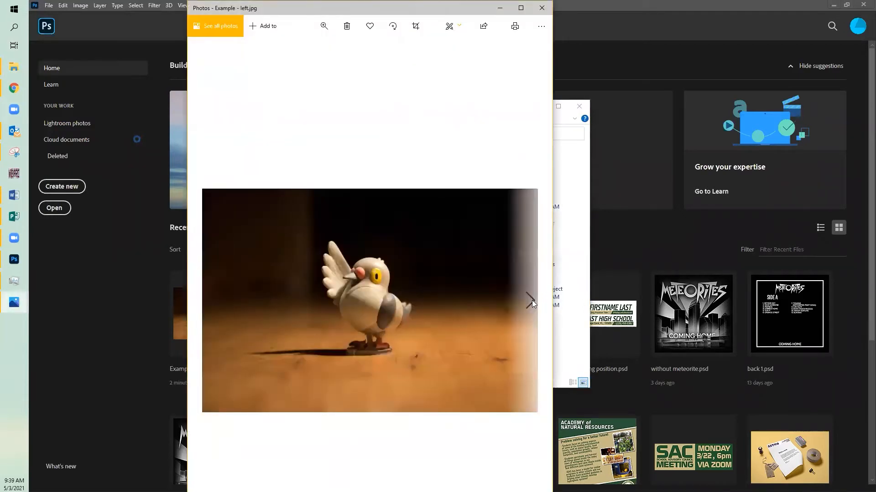
pyautogui.click(531, 300)
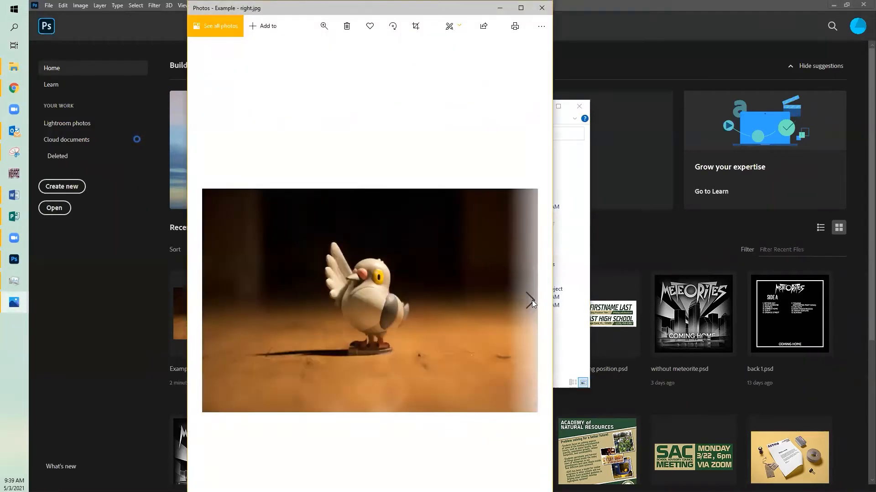
pyautogui.click(210, 303)
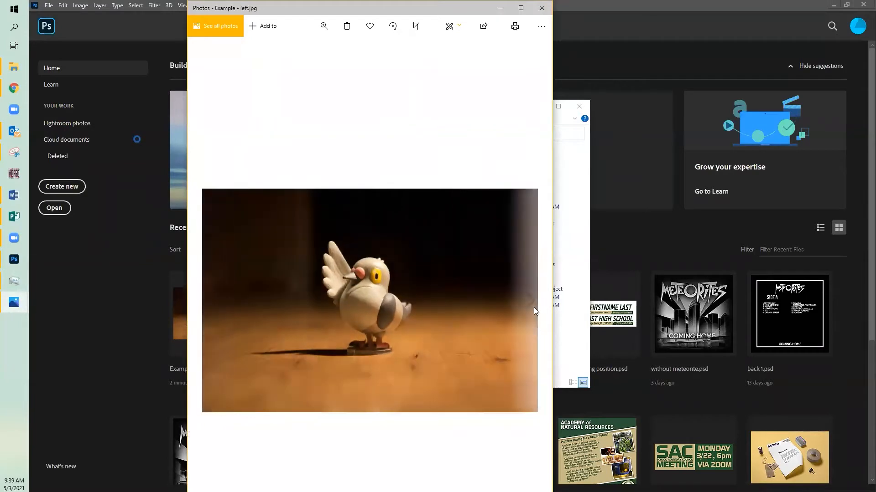
pyautogui.click(533, 301)
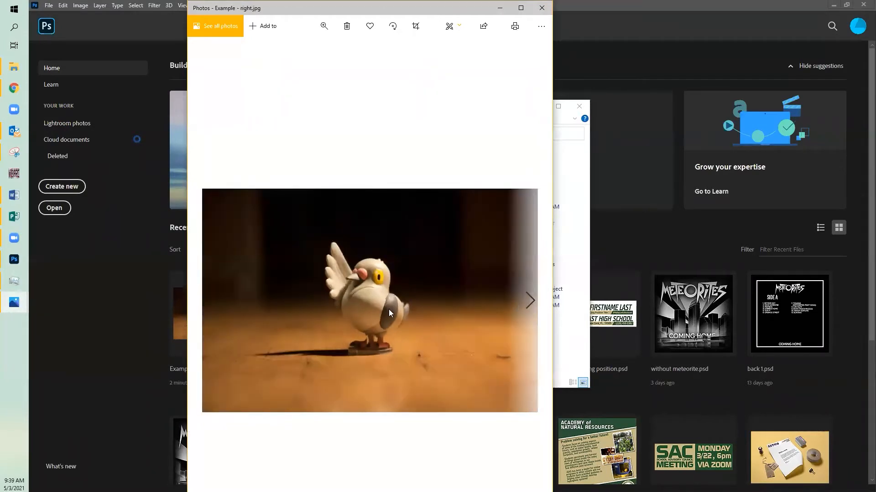
pyautogui.click(210, 300)
pyautogui.click(531, 300)
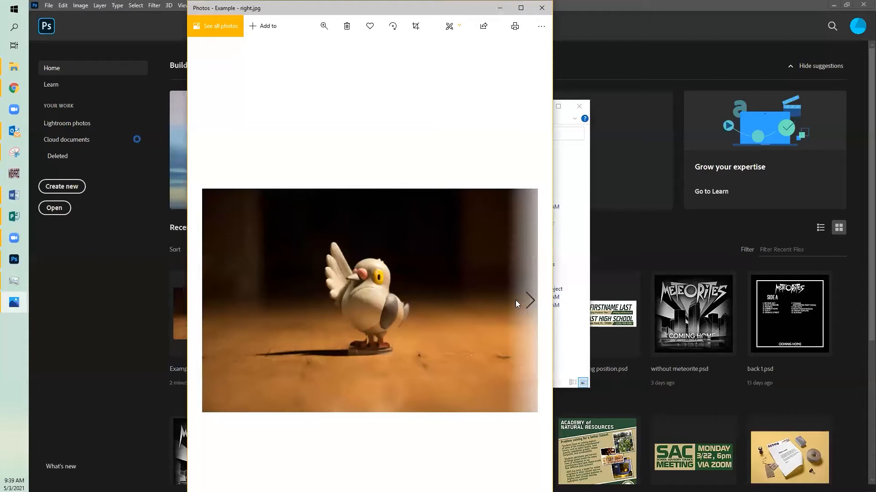
pyautogui.click(497, 8)
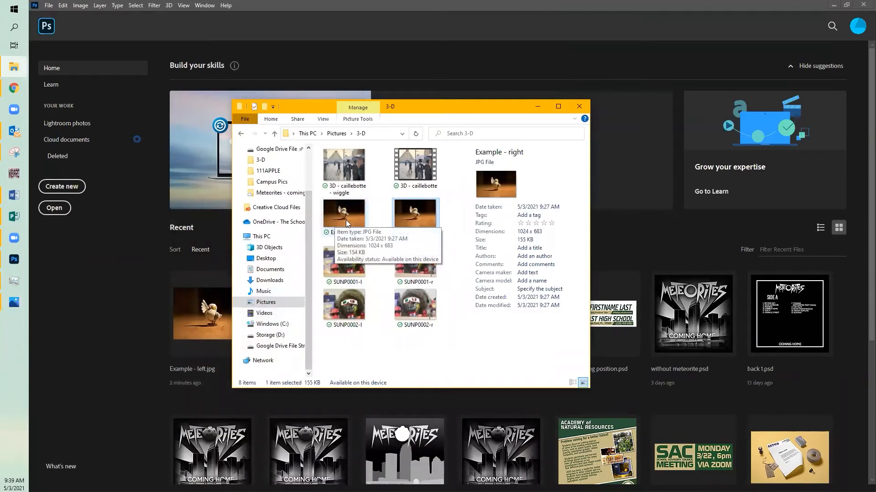
# Step: Open Example - left in Photoshop and place Example - right from the 3-D folder as a layer above it
pyautogui.moveTo(341, 225); pyautogui.dragTo(334, 4)
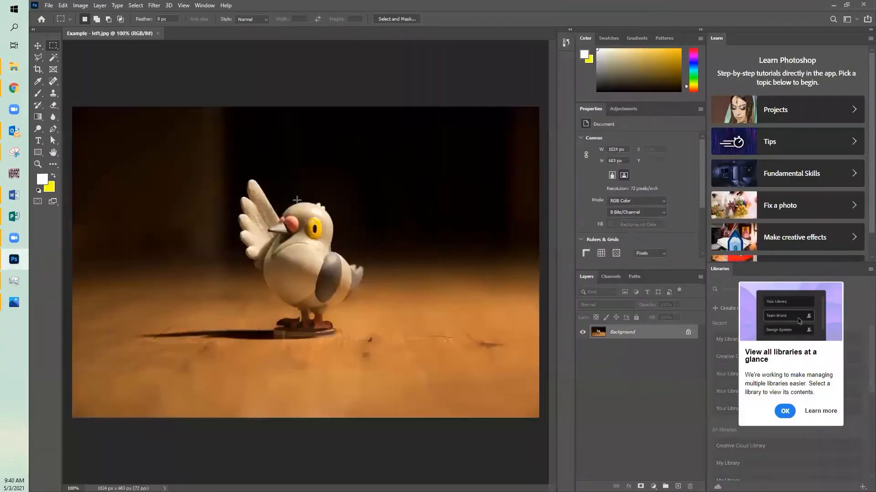
pyautogui.moveTo(15, 73)
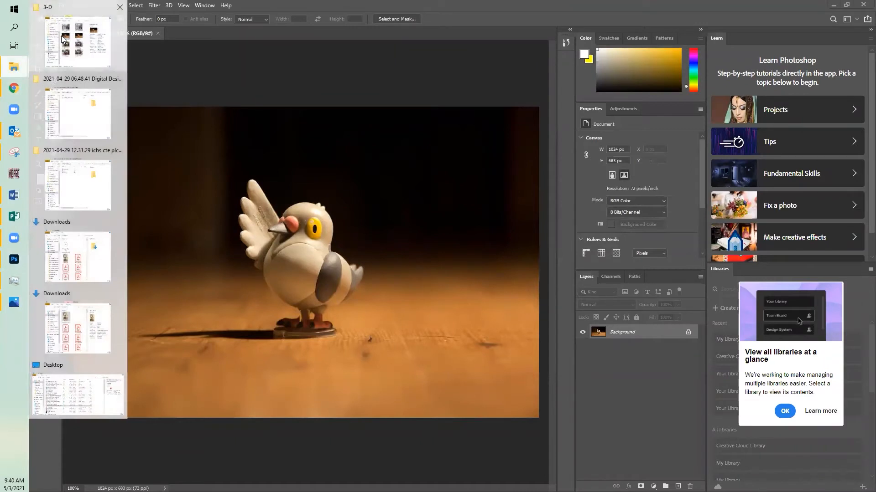
pyautogui.click(63, 41)
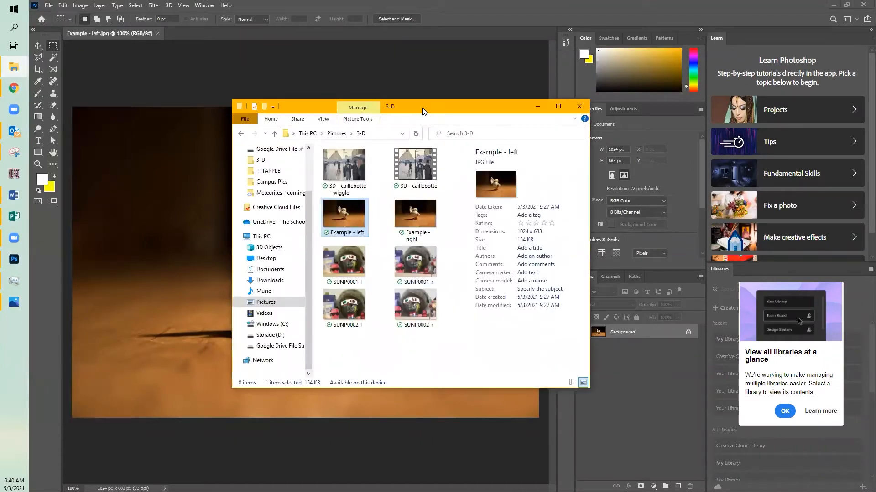
pyautogui.moveTo(423, 108); pyautogui.dragTo(700, 116)
pyautogui.click(695, 230)
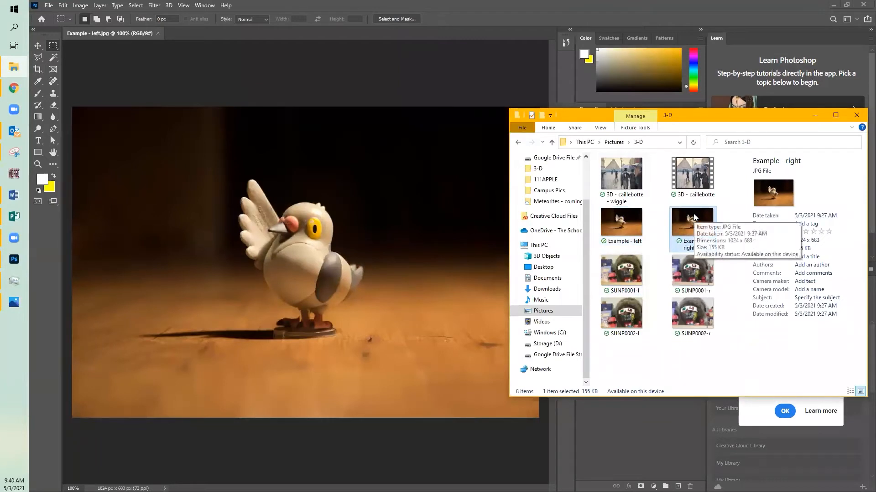
pyautogui.moveTo(694, 213); pyautogui.dragTo(347, 255)
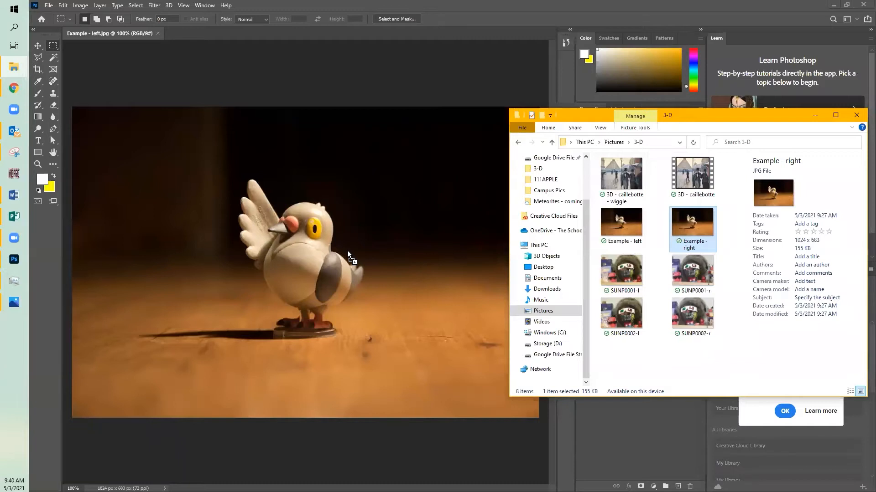
pyautogui.moveTo(347, 252); pyautogui.dragTo(341, 249)
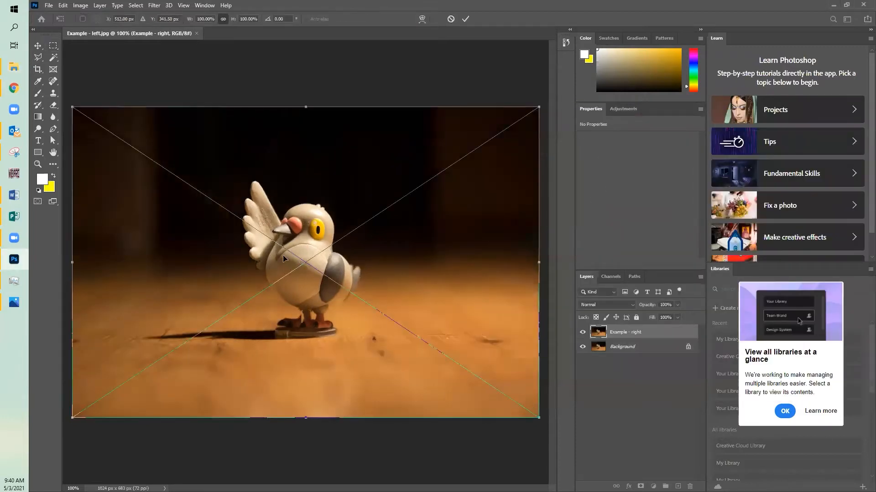
pyautogui.press('Return')
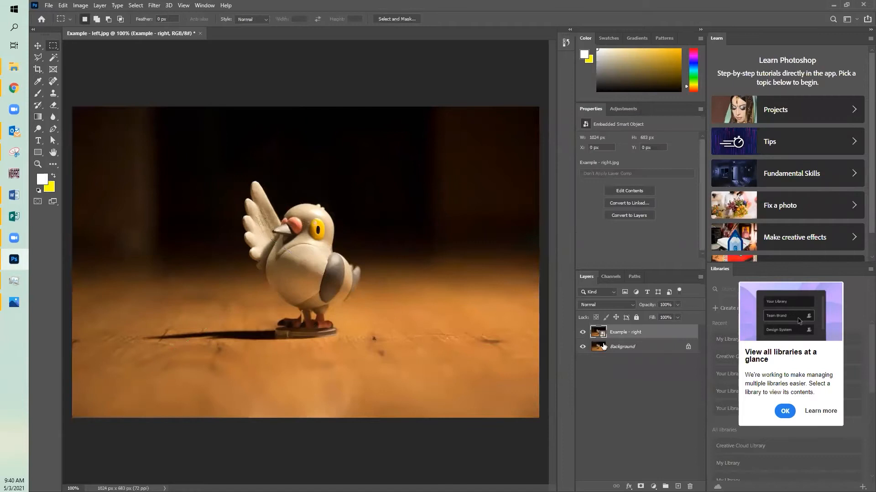
# Step: Toggle the visibility of the Example - right layer to compare it with the Background photo
pyautogui.click(586, 333)
pyautogui.click(587, 332)
pyautogui.click(586, 333)
pyautogui.click(587, 333)
# Step: Display the Timeline and create a frame animation in it
pyautogui.click(204, 6)
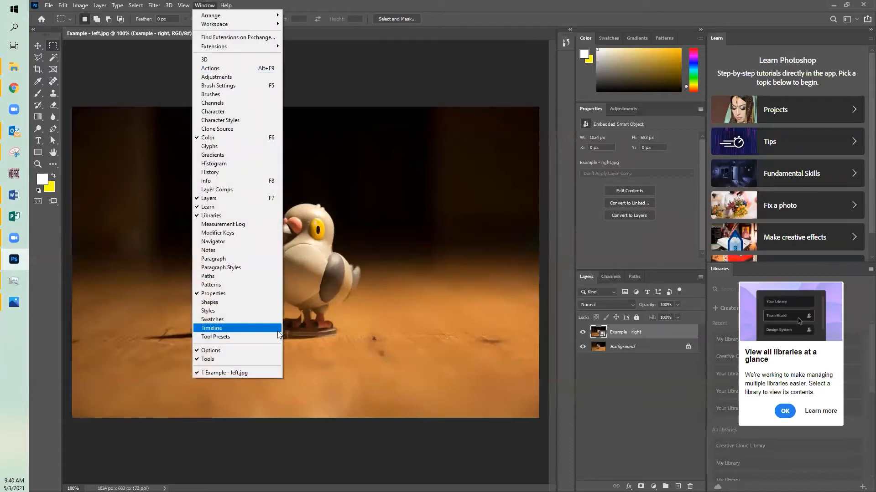
pyautogui.click(209, 6)
pyautogui.click(209, 6)
pyautogui.click(236, 329)
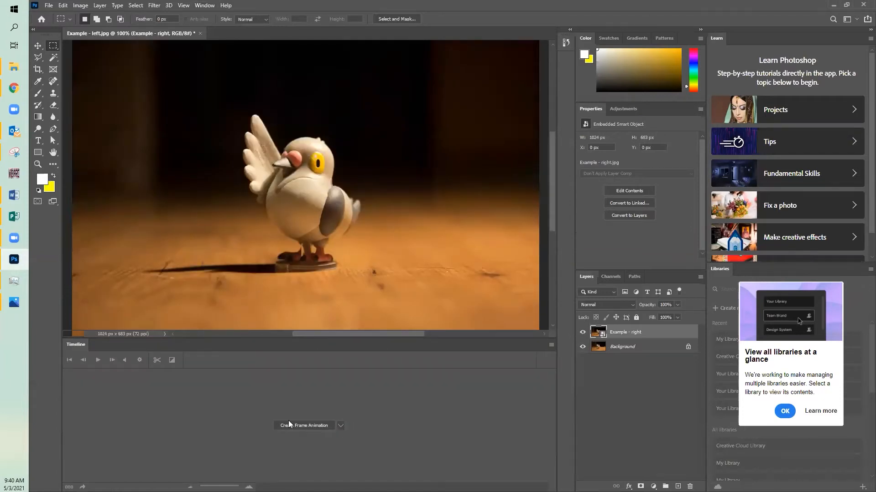
pyautogui.click(341, 426)
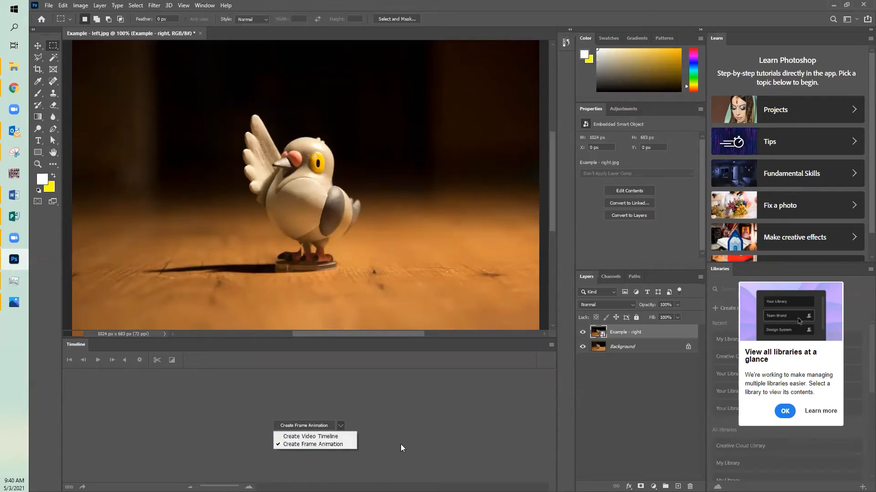
pyautogui.click(449, 456)
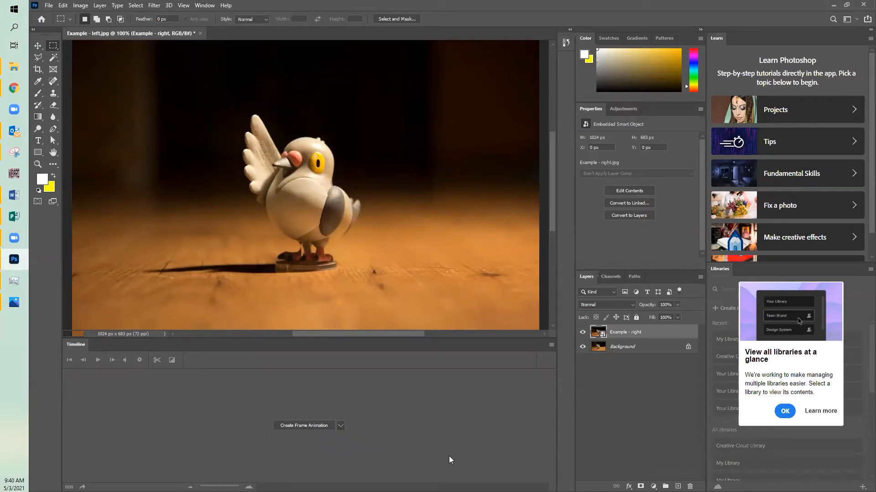
pyautogui.click(308, 425)
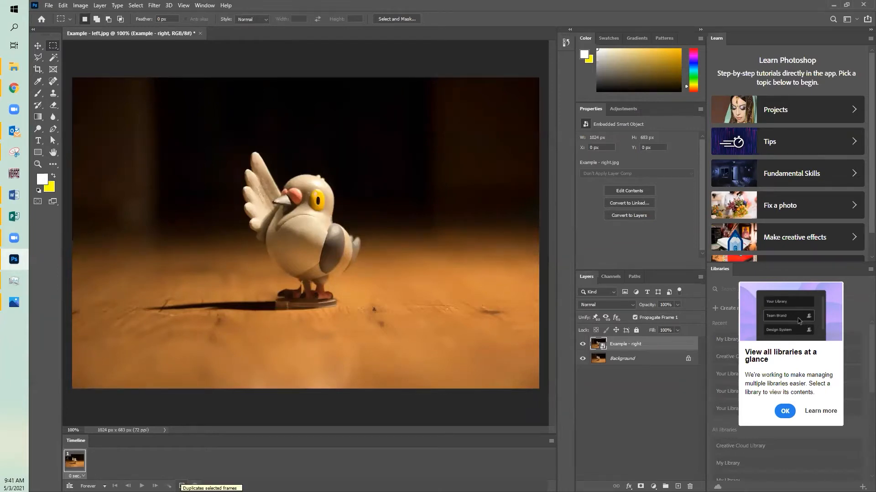
# Step: Add a duplicate frame with the Example - right layer hidden and alternate between both frames to compare them
pyautogui.click(182, 486)
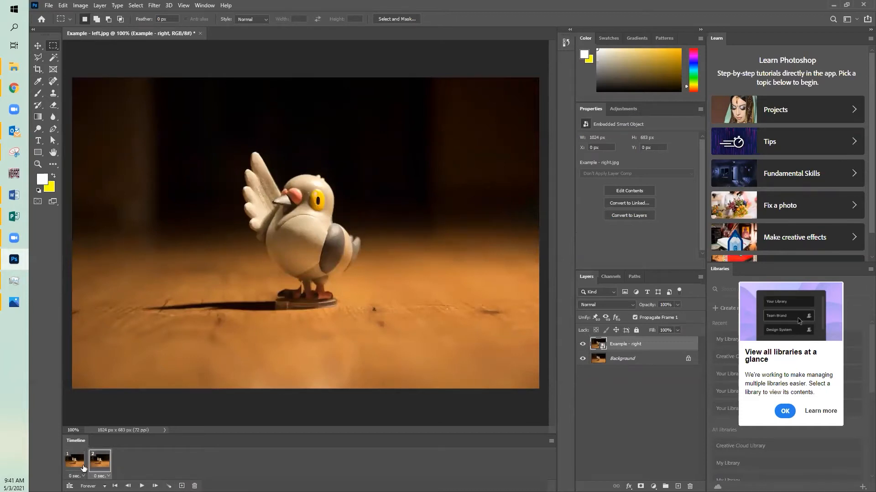
pyautogui.click(582, 344)
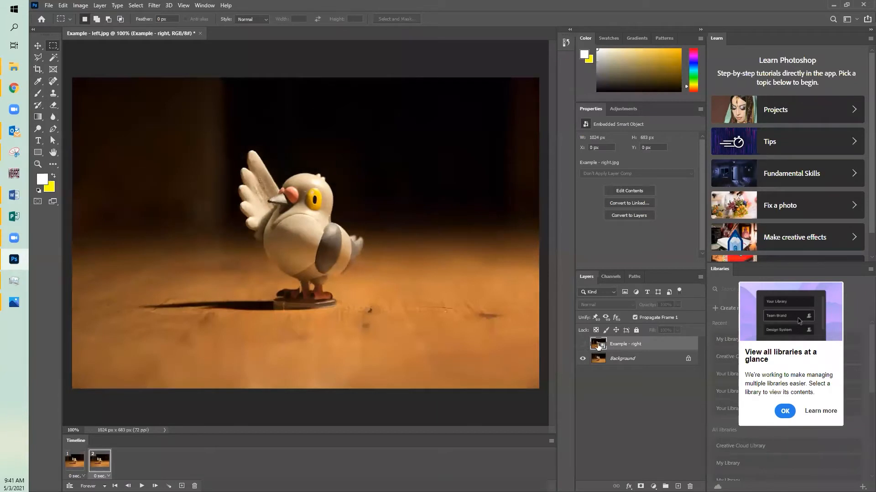
pyautogui.click(74, 467)
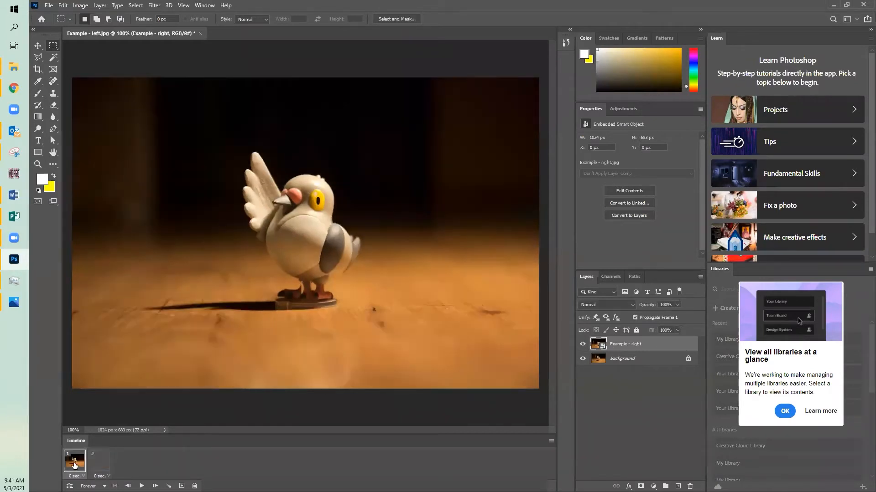
pyautogui.click(108, 465)
pyautogui.click(73, 470)
pyautogui.click(101, 468)
pyautogui.click(72, 467)
pyautogui.click(109, 466)
pyautogui.click(70, 465)
# Step: Set the delay of both frames to 0.1 seconds and play the animation
pyautogui.click(76, 476)
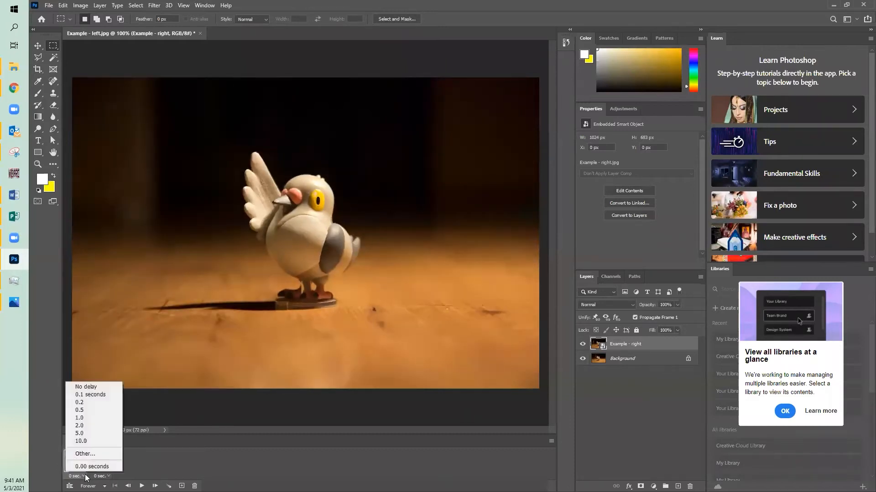
pyautogui.click(99, 394)
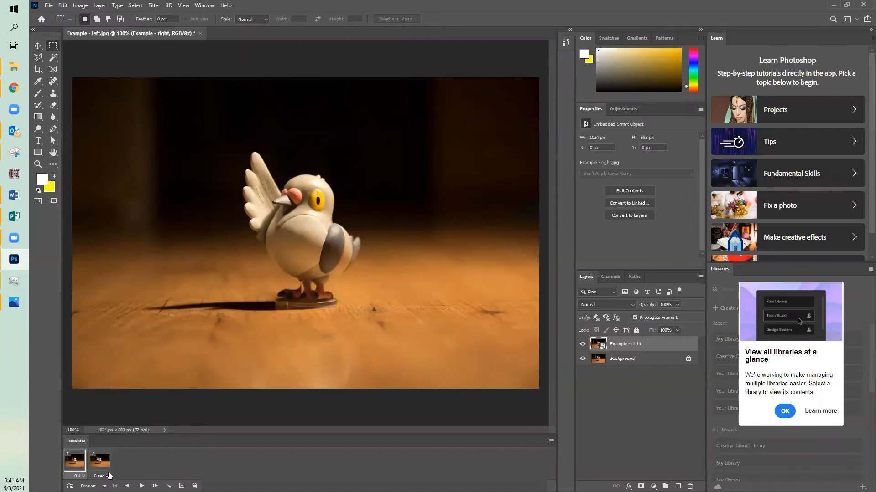
pyautogui.click(101, 476)
pyautogui.click(116, 395)
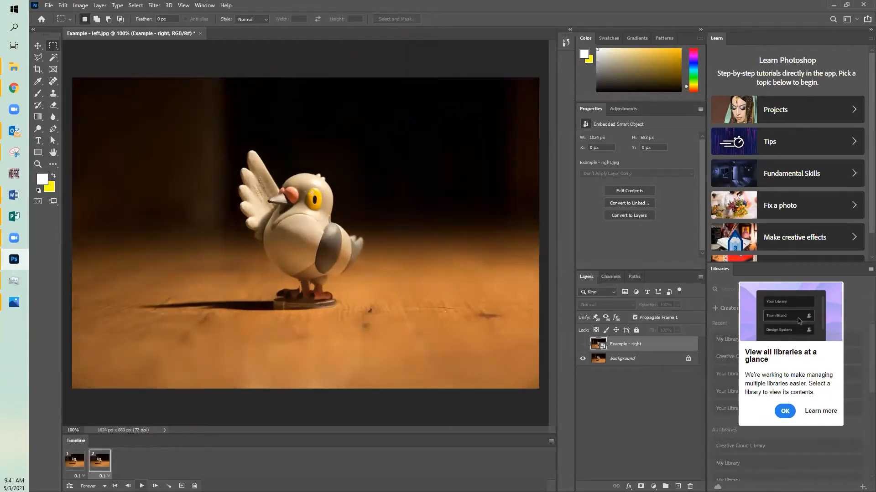
pyautogui.click(142, 486)
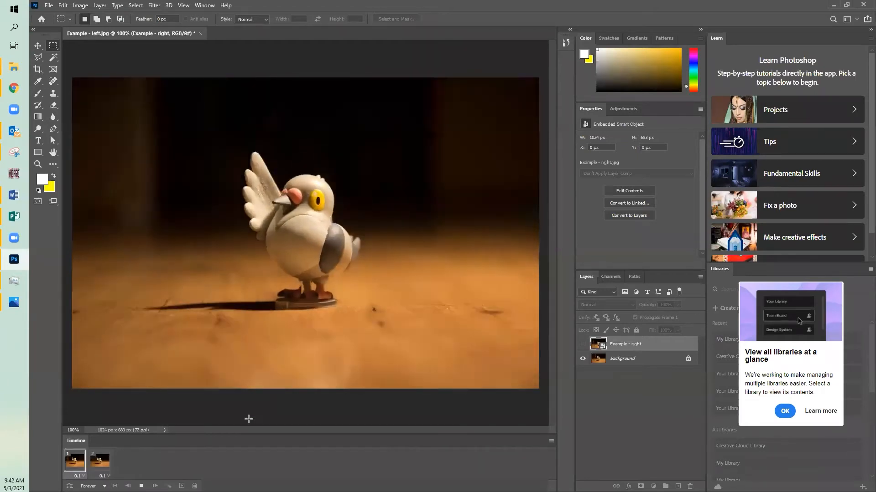
# Step: In frame 2, show the Example - right layer and reduce its opacity to 33% to see the Background through it
pyautogui.click(99, 463)
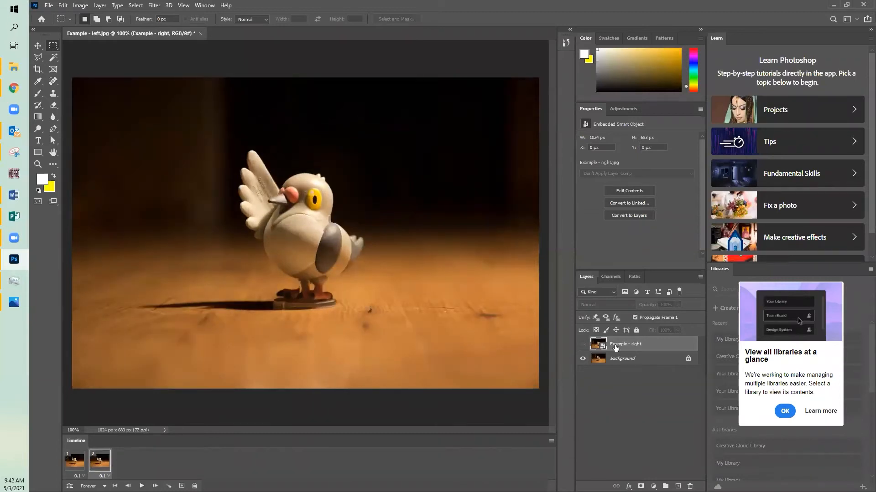
pyautogui.click(583, 346)
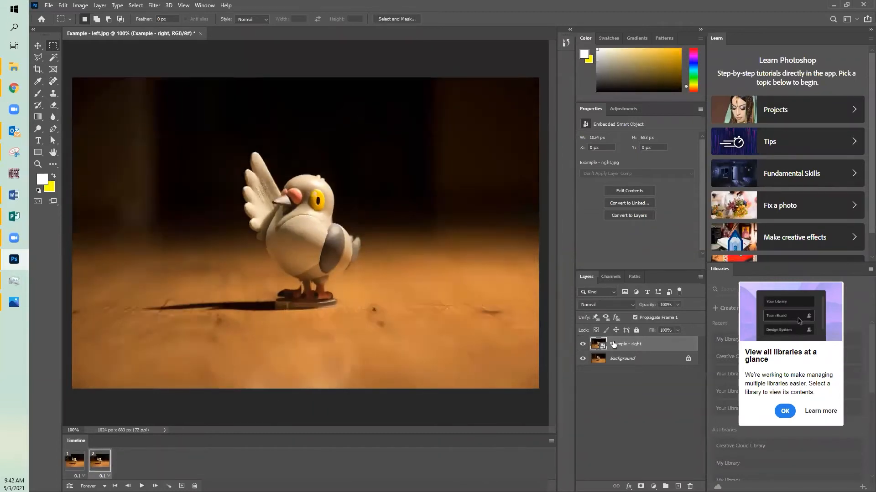
pyautogui.click(582, 347)
pyautogui.click(583, 346)
pyautogui.click(678, 305)
pyautogui.moveTo(665, 314); pyautogui.dragTo(649, 314)
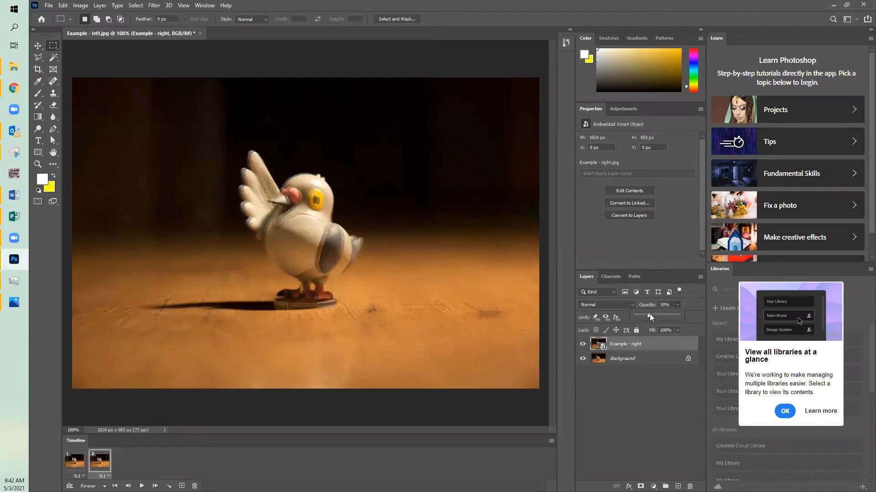
# Step: Nudge the Example - right layer to X -8 px, Y -3 px over the Background bird and restore its opacity to 100%
pyautogui.click(38, 46)
pyautogui.moveTo(298, 241); pyautogui.dragTo(294, 240)
pyautogui.press('Left')
pyautogui.press('Left')
pyautogui.press('Left')
pyautogui.press('Left')
pyautogui.press('Left')
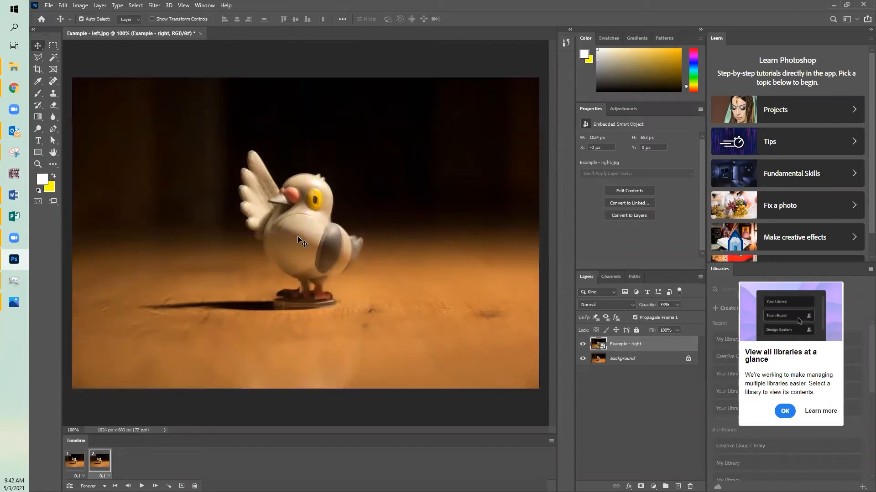
pyautogui.press('Left')
pyautogui.press('Left')
pyautogui.press('Up')
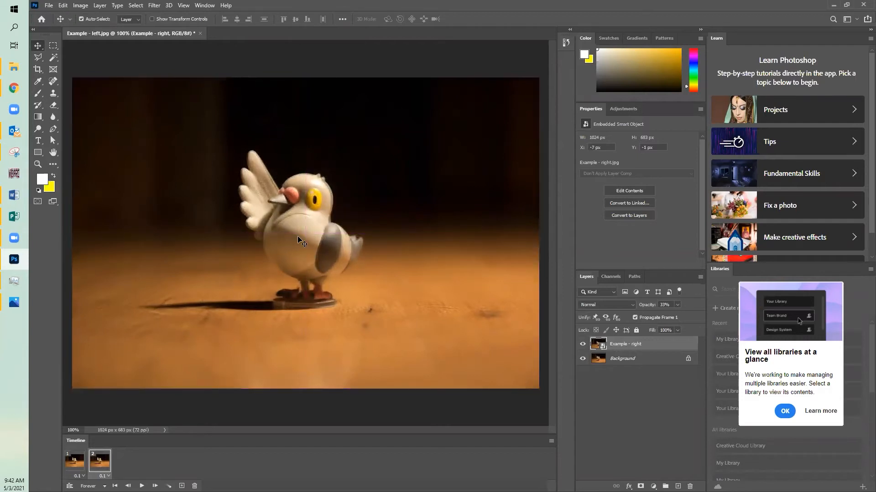
pyautogui.press('Up')
pyautogui.press('Up')
pyautogui.press('Left')
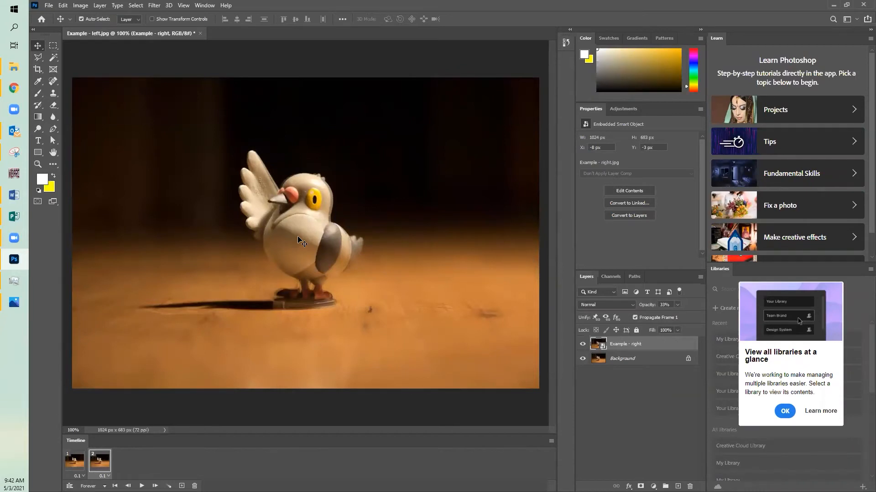
pyautogui.press('Left')
pyautogui.moveTo(671, 313); pyautogui.dragTo(861, 319)
# Step: Toggle the visibility of the Example - right layer repeatedly to check its alignment with the Background bird
pyautogui.click(584, 347)
pyautogui.click(584, 346)
pyautogui.click(584, 346)
pyautogui.click(583, 347)
pyautogui.click(583, 347)
pyautogui.click(584, 347)
pyautogui.click(584, 347)
pyautogui.click(584, 346)
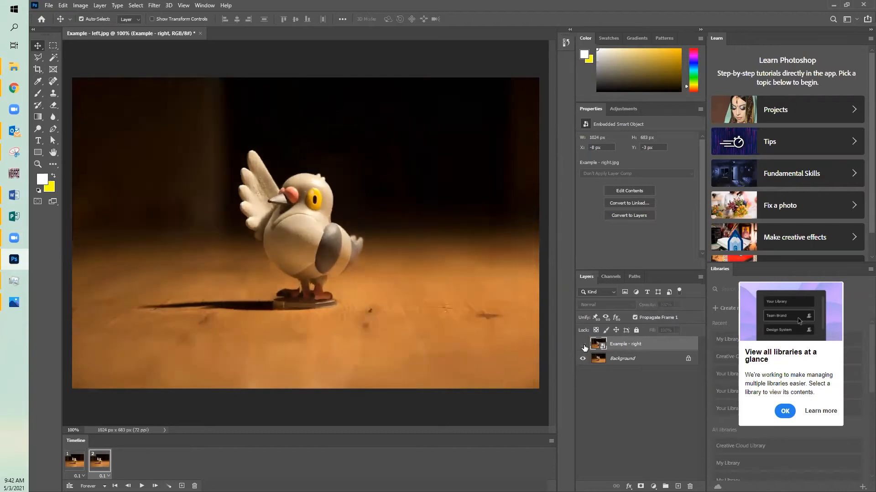
pyautogui.click(584, 347)
pyautogui.click(584, 347)
pyautogui.click(584, 346)
pyautogui.click(584, 347)
pyautogui.click(584, 346)
pyautogui.click(583, 346)
pyautogui.click(584, 347)
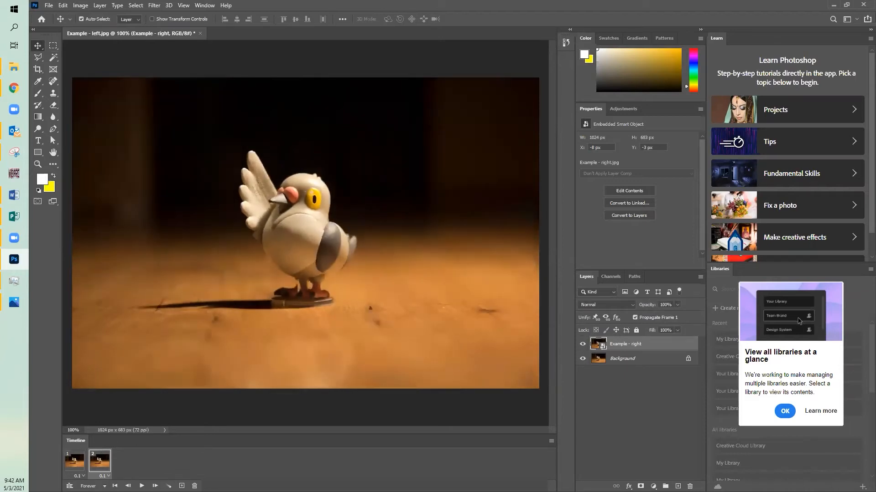
# Step: Hide the Example - right layer in frame 2, play the animation and return to frame 1
pyautogui.click(584, 345)
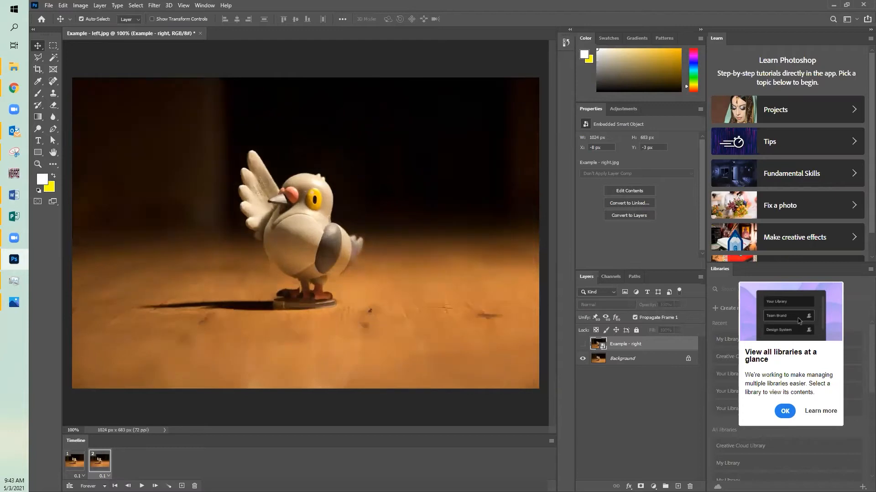
pyautogui.click(142, 486)
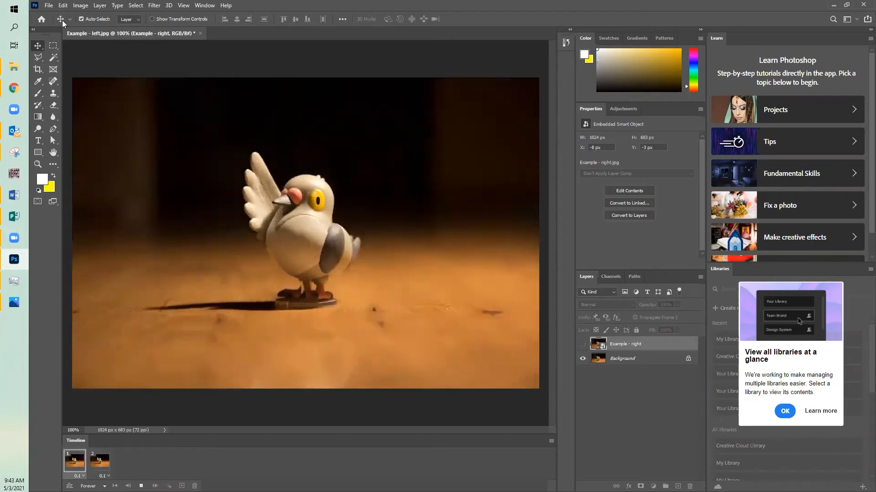
pyautogui.click(75, 461)
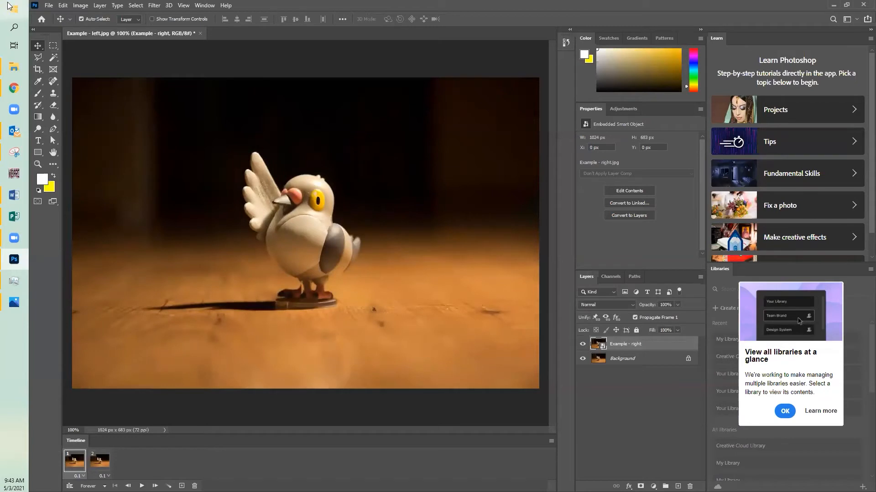
# Step: Save the animation on the computer as a GIF named Example - wiggle in the 3-D folder, using Local (Selective) palette with 256 colors
pyautogui.click(48, 6)
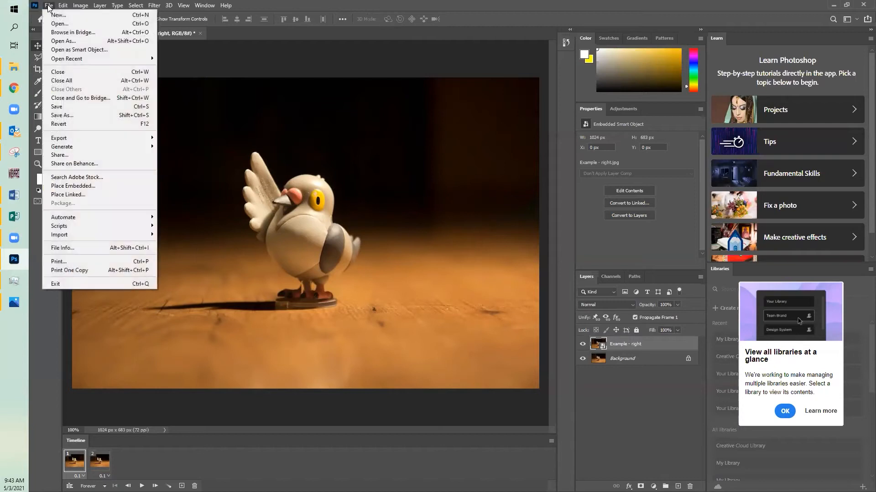
pyautogui.click(68, 116)
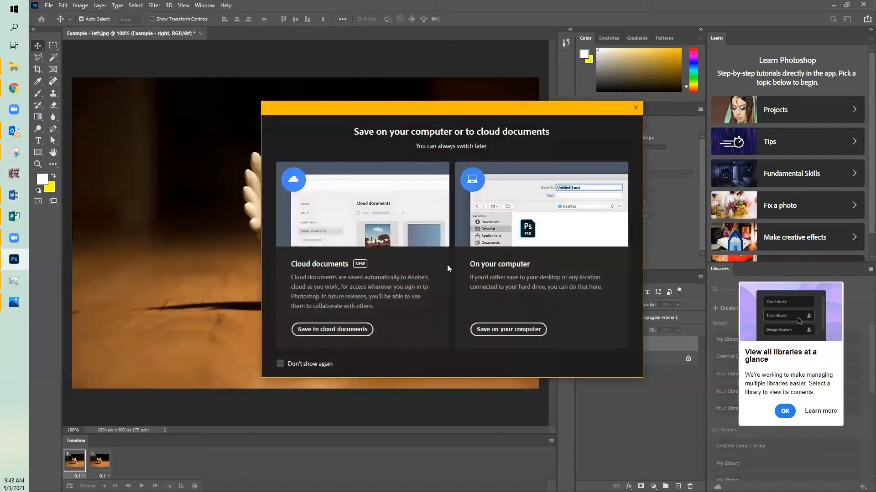
pyautogui.click(514, 324)
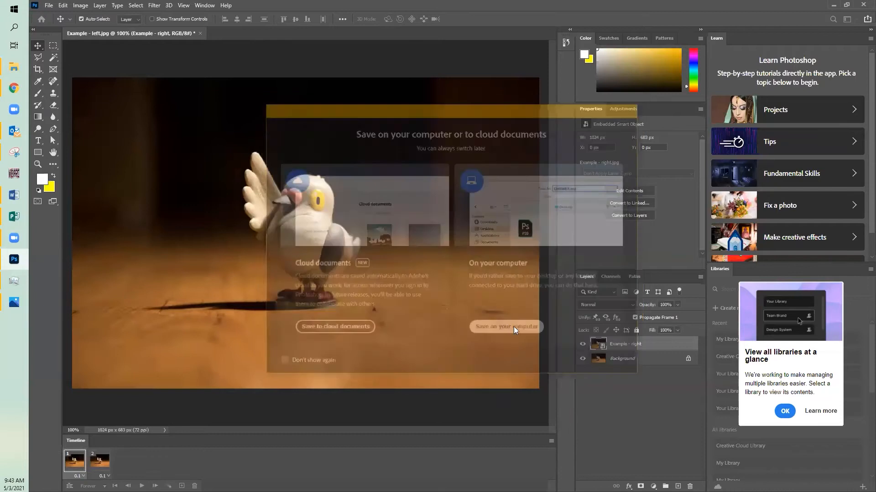
pyautogui.click(138, 211)
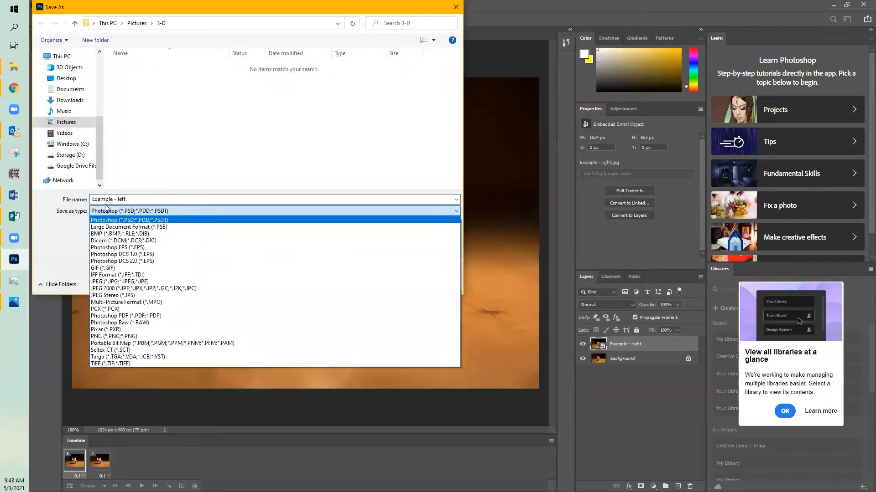
pyautogui.click(113, 268)
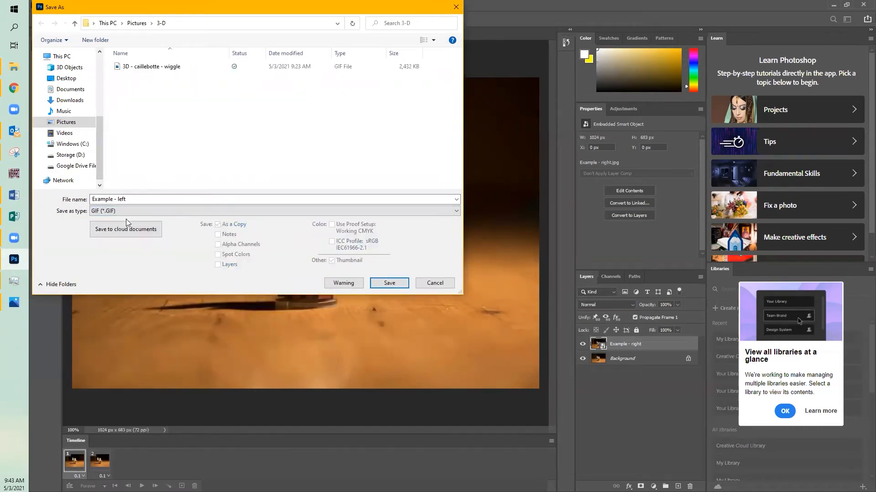
pyautogui.click(143, 199)
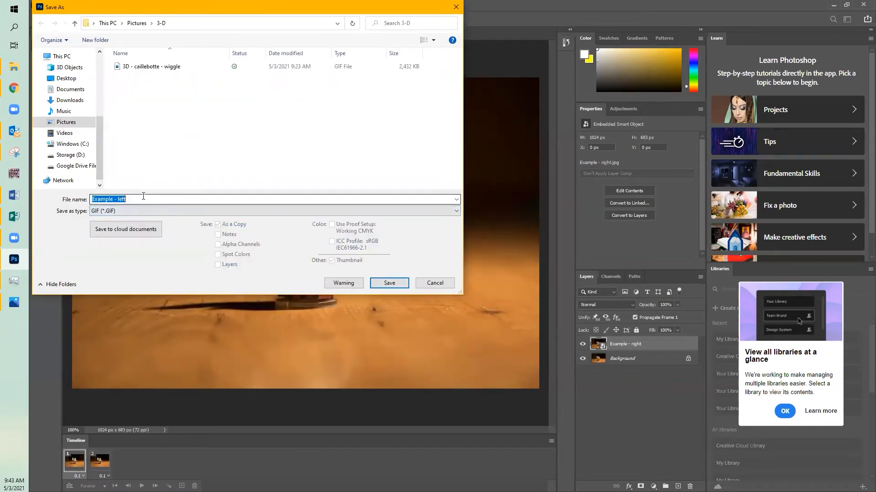
pyautogui.click(117, 199)
pyautogui.write('wigg')
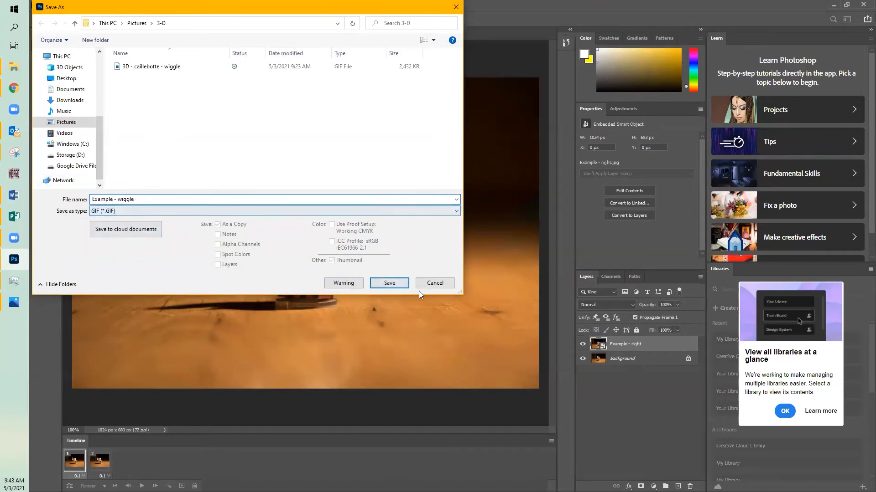
pyautogui.click(397, 285)
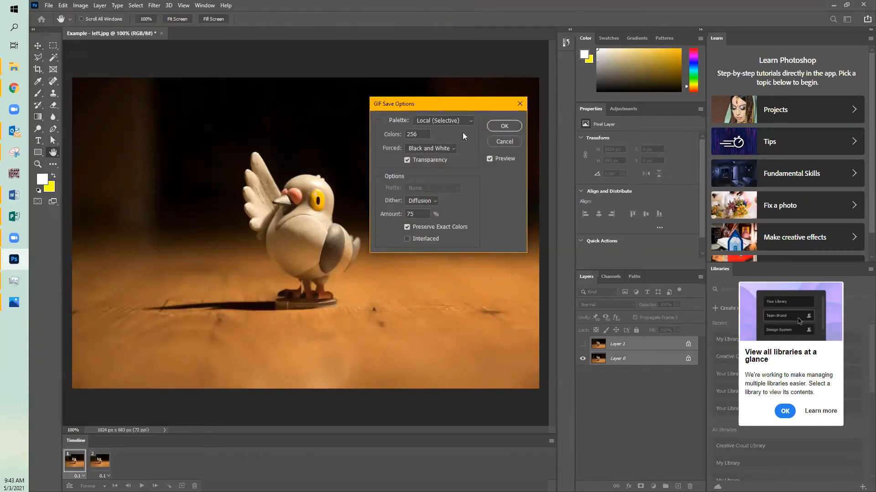
pyautogui.click(496, 126)
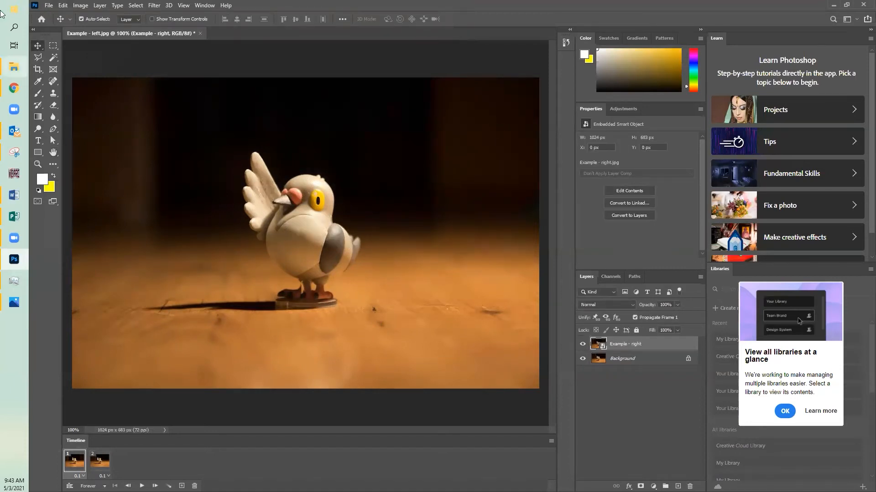
pyautogui.click(53, 7)
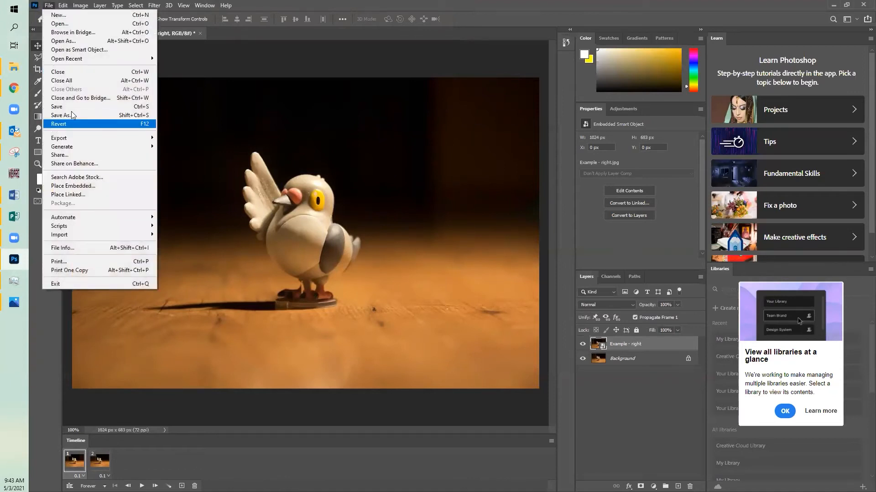
pyautogui.click(73, 118)
pyautogui.click(509, 328)
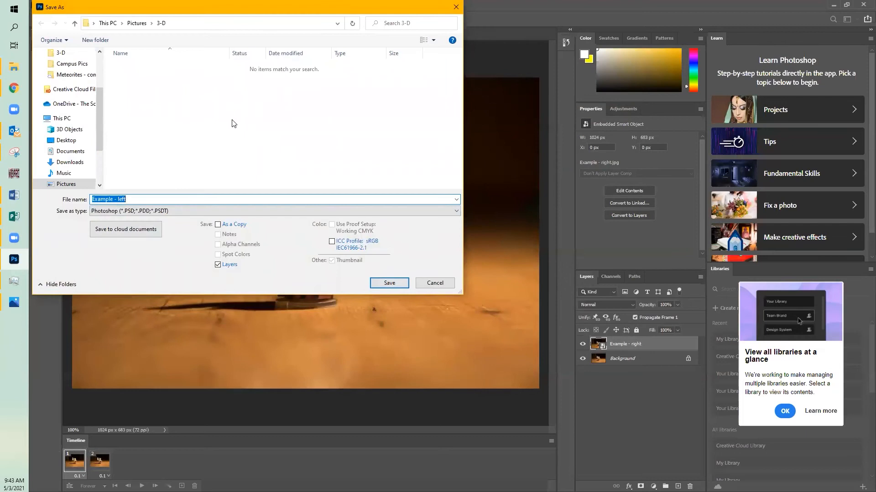
pyautogui.click(434, 283)
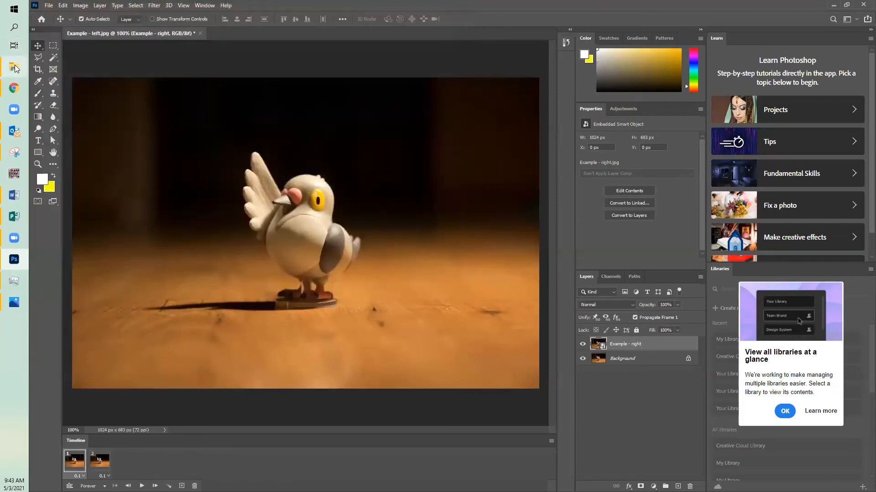
# Step: Switch to the 3-D folder in File Explorer and open the Example - wiggle GIF to check its motion, closing the viewer when finished
pyautogui.moveTo(14, 67)
pyautogui.click(87, 33)
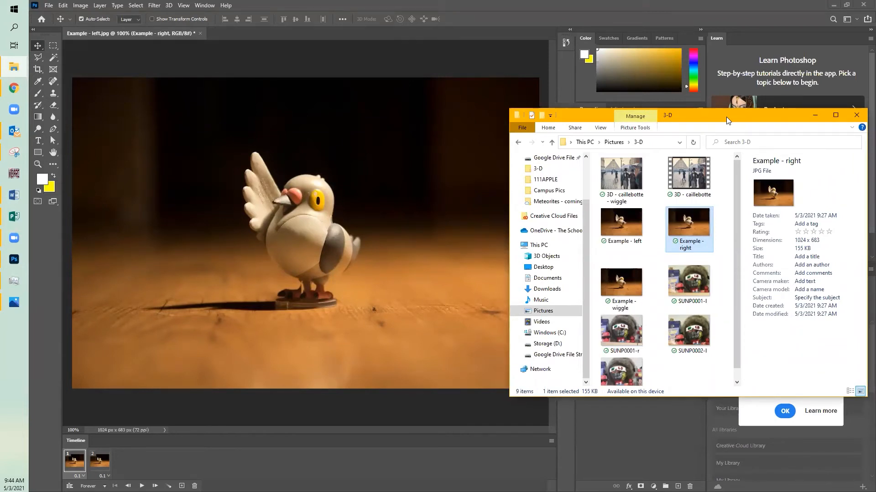
pyautogui.moveTo(726, 116); pyautogui.dragTo(379, 84)
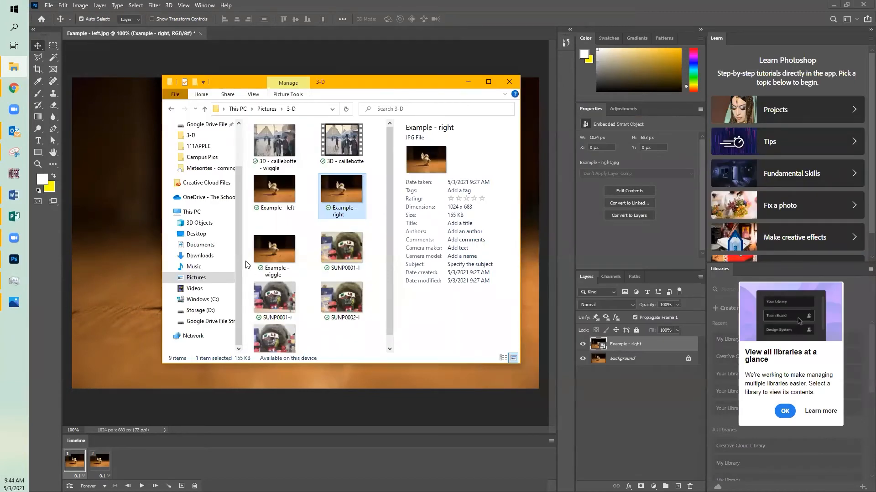
pyautogui.doubleClick(271, 245)
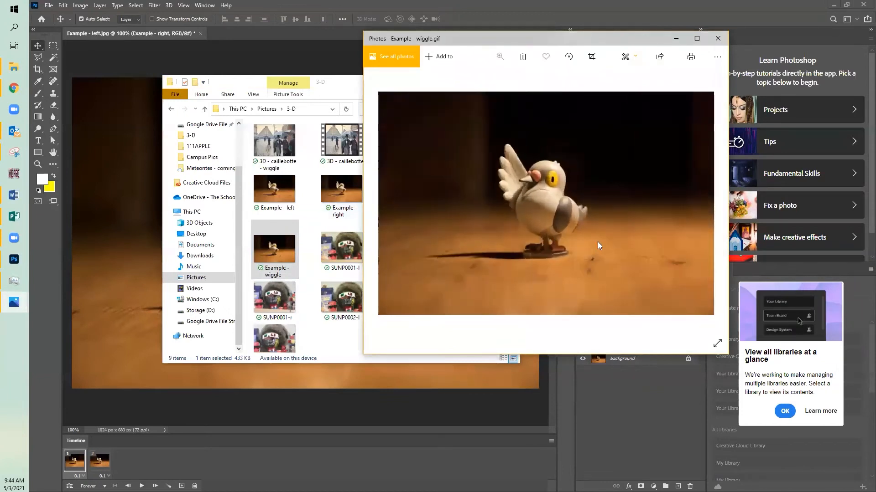
pyautogui.click(720, 38)
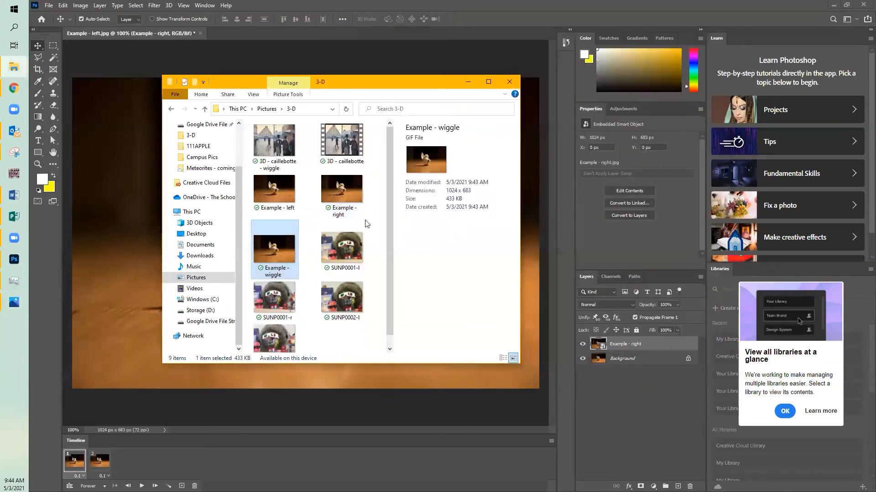
pyautogui.click(361, 342)
pyautogui.click(279, 254)
# Step: Switch to the Island Coast High School window in Chrome and load the Photopea editor at photopea.leeschools.net
pyautogui.click(8, 94)
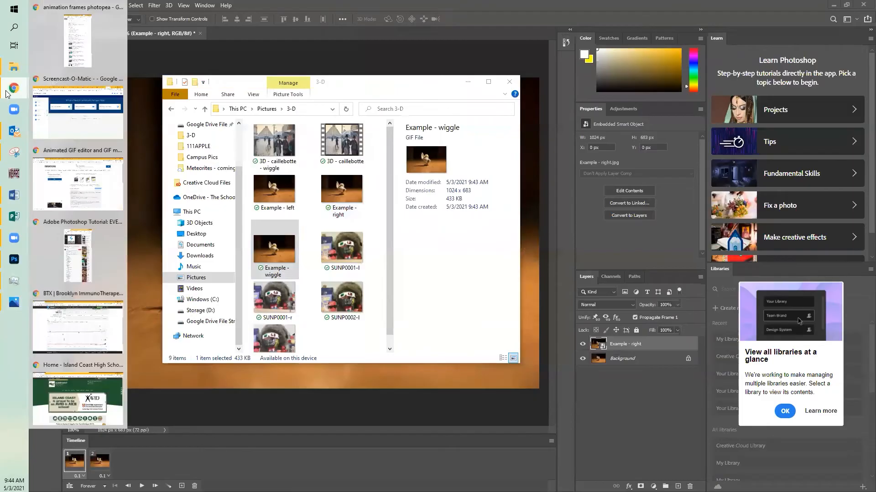
pyautogui.click(79, 383)
pyautogui.click(124, 22)
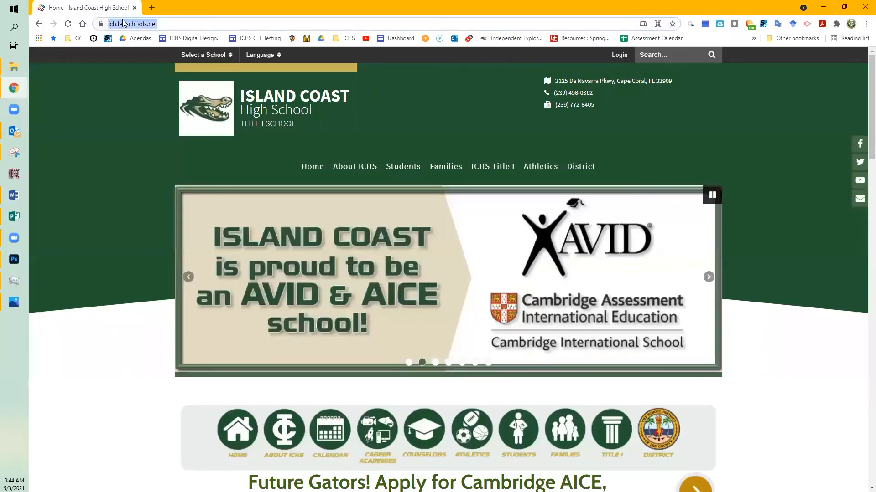
pyautogui.write('pho')
pyautogui.press('Right')
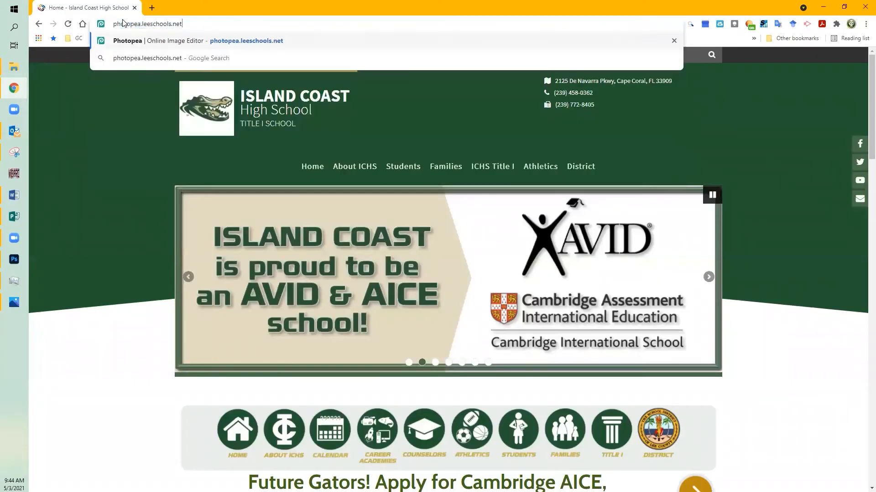
pyautogui.press('Return')
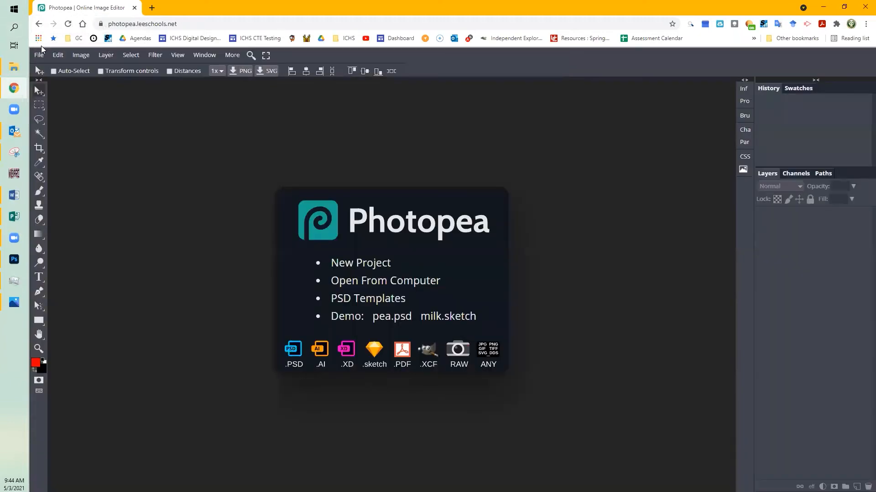
pyautogui.click(40, 58)
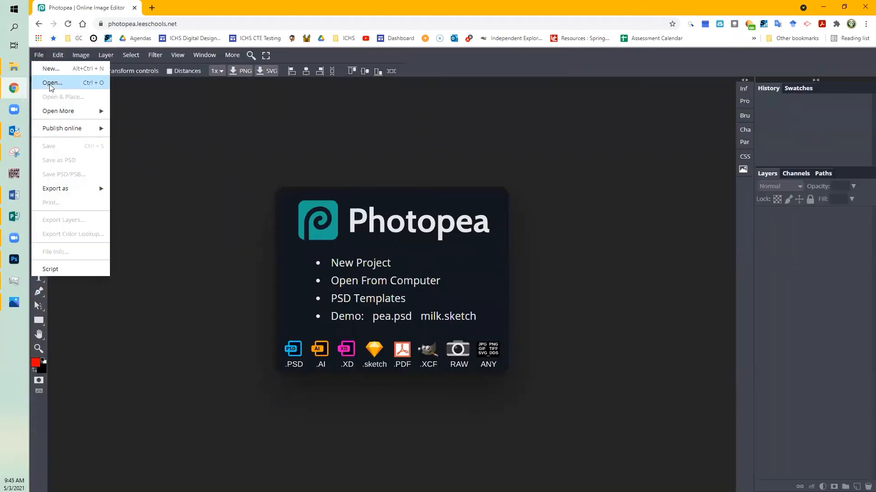
pyautogui.click(50, 83)
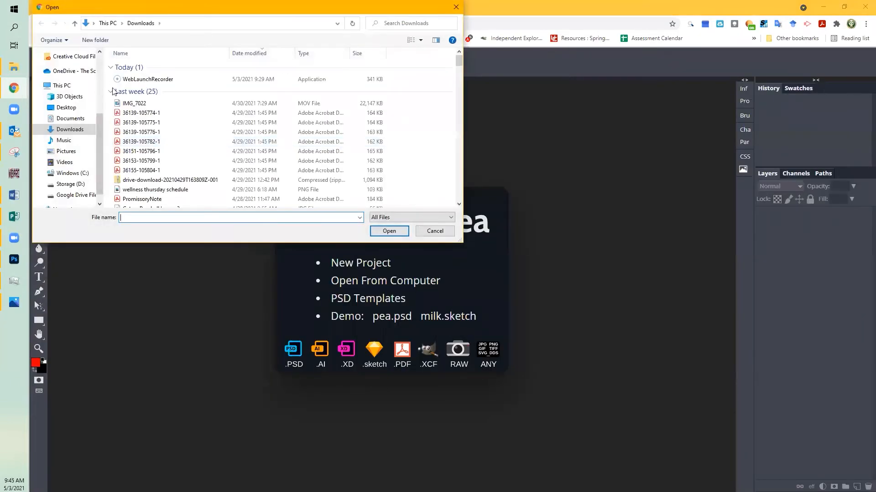
pyautogui.click(424, 230)
# Step: Open the Example - left image from the 3-D folder inside Pictures
pyautogui.click(39, 55)
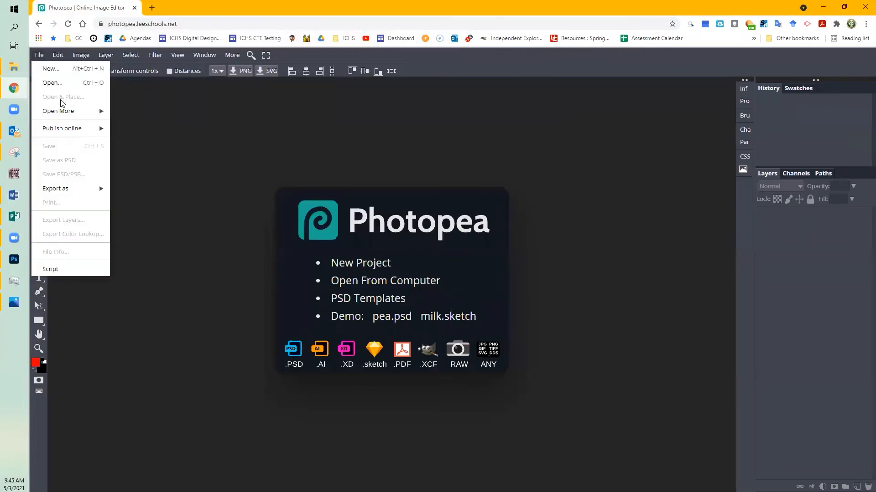
pyautogui.moveTo(67, 114)
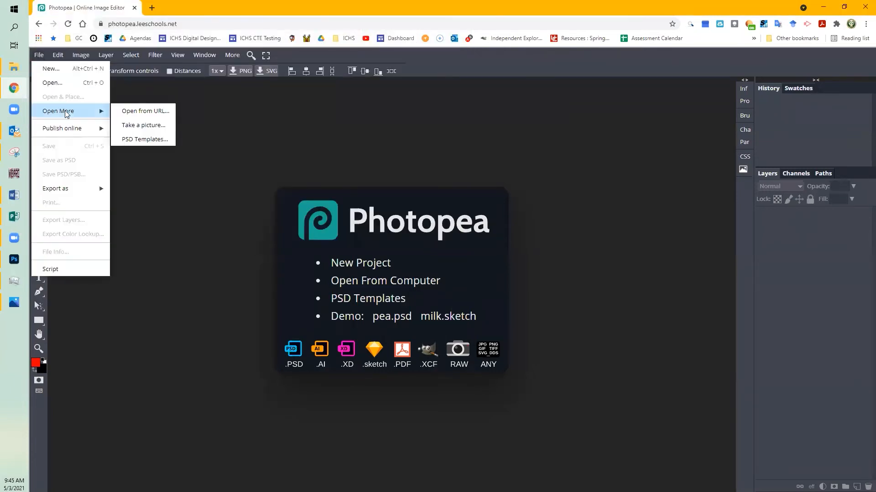
pyautogui.click(58, 84)
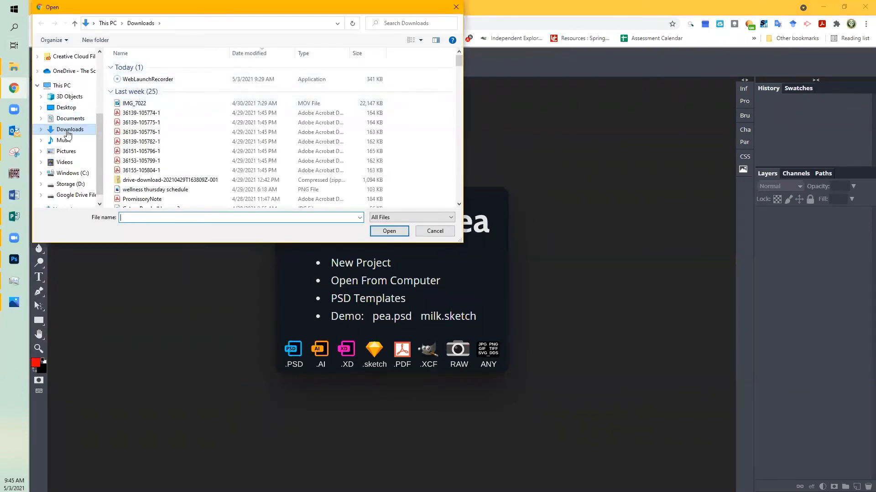
pyautogui.click(69, 152)
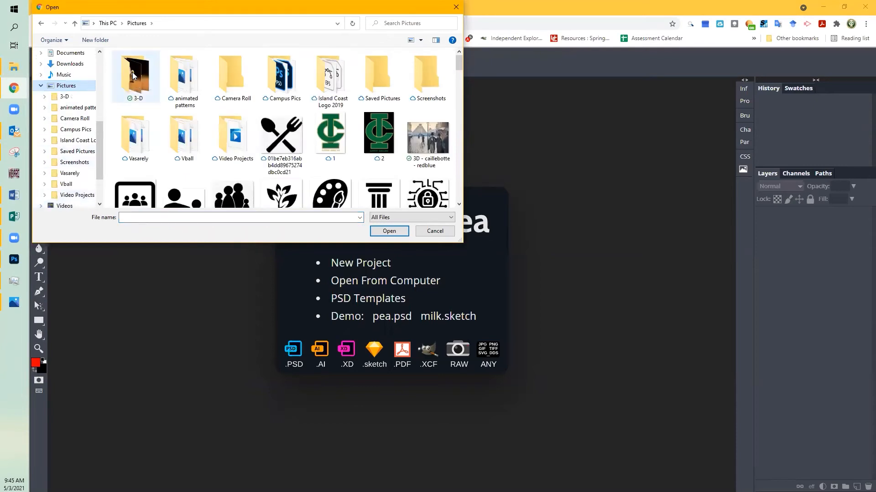
pyautogui.doubleClick(134, 76)
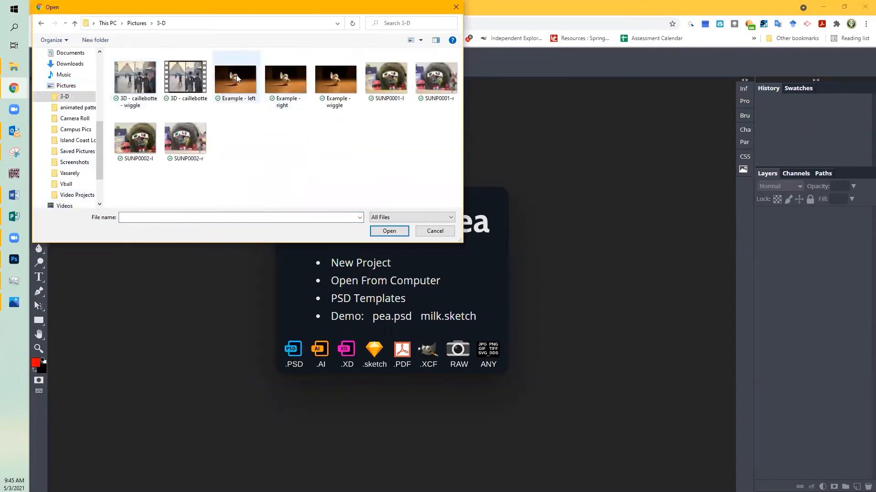
pyautogui.doubleClick(244, 82)
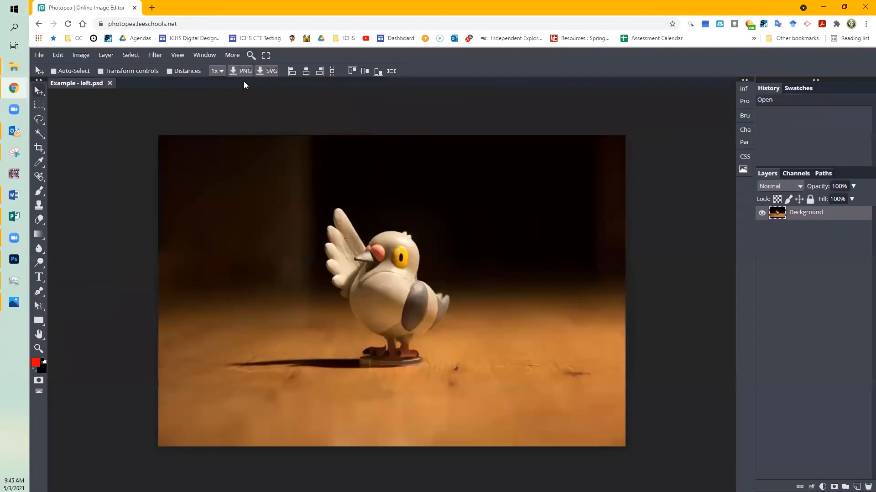
# Step: Place the Example - right image from the 3-D folder as a new layer above the Background
pyautogui.click(39, 55)
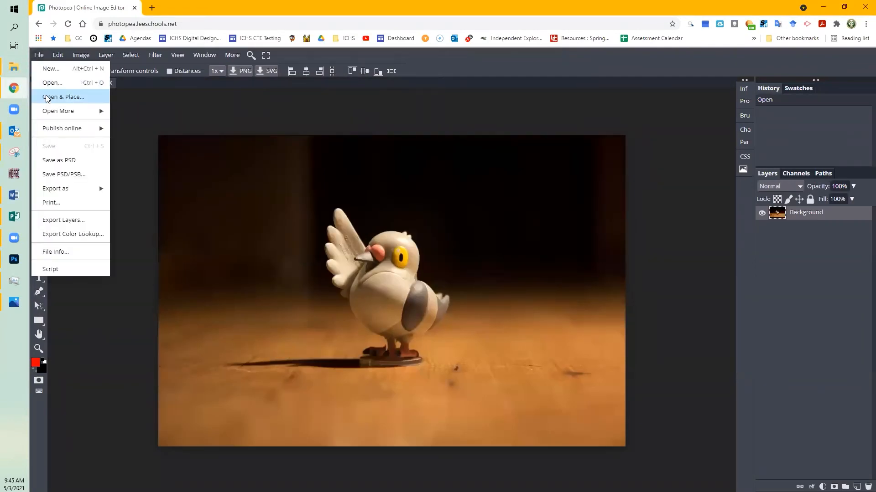
pyautogui.click(51, 96)
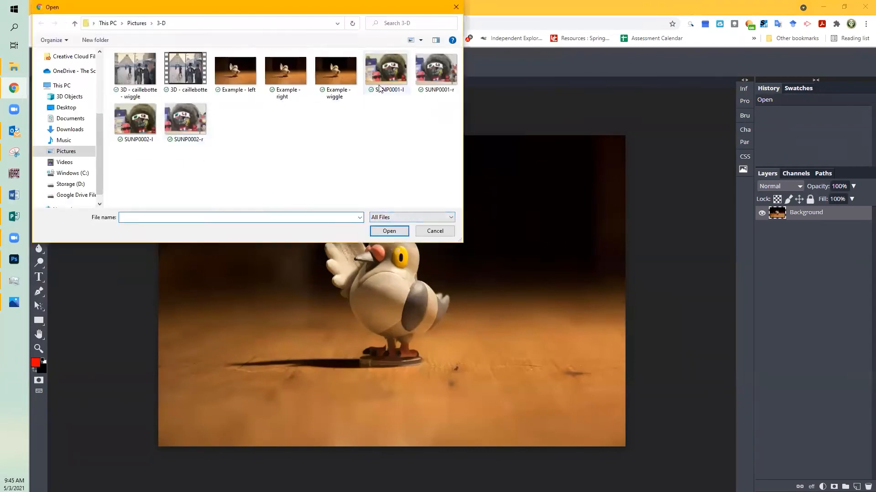
pyautogui.doubleClick(280, 69)
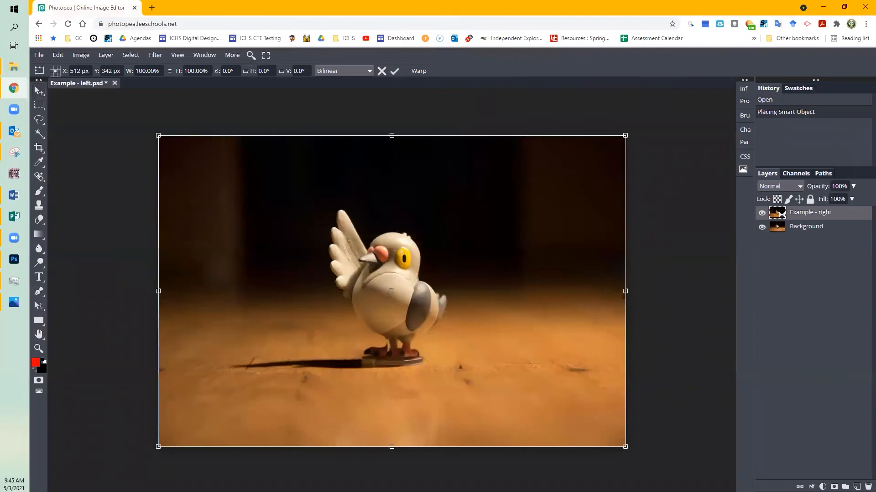
# Step: Toggle the Example - right layer's visibility repeatedly to compare the bird's position with the Background photo
pyautogui.click(761, 215)
pyautogui.click(761, 214)
pyautogui.click(761, 214)
pyautogui.click(761, 214)
pyautogui.click(760, 215)
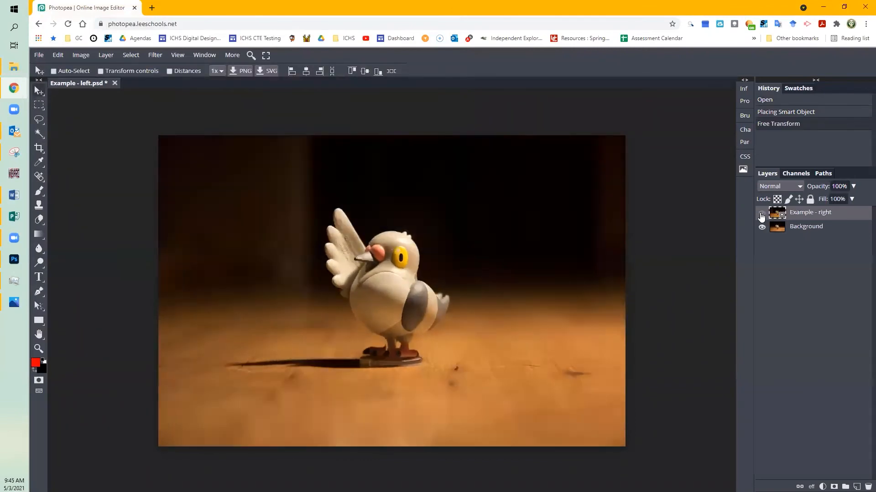
pyautogui.click(761, 215)
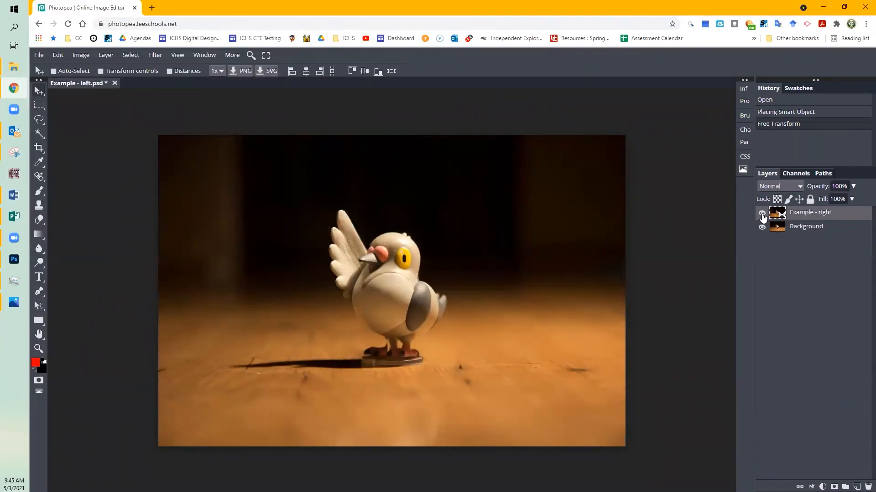
pyautogui.click(762, 213)
pyautogui.click(762, 216)
pyautogui.click(760, 217)
pyautogui.click(760, 217)
pyautogui.click(761, 217)
pyautogui.click(760, 217)
# Step: Lower the Example - right layer's opacity to 51% and shift it slightly so the bird's eye lines up with the Background
pyautogui.moveTo(852, 186); pyautogui.dragTo(832, 200)
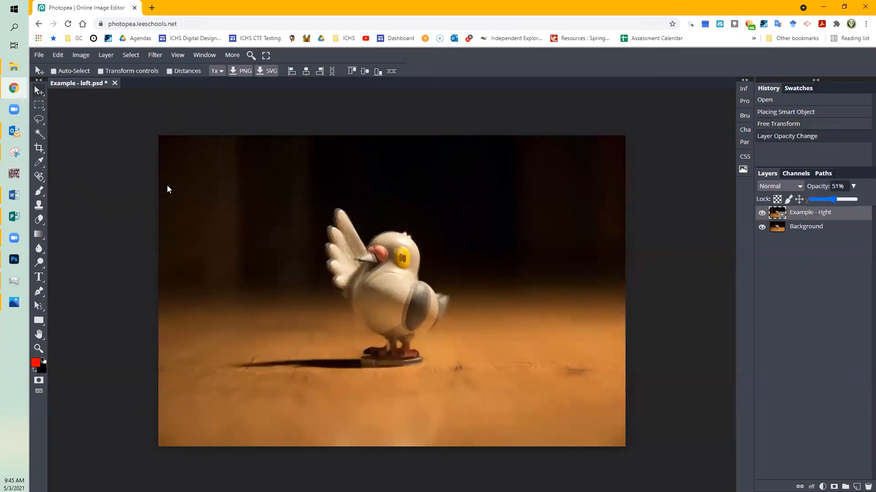
pyautogui.click(38, 92)
pyautogui.moveTo(393, 292); pyautogui.dragTo(390, 292)
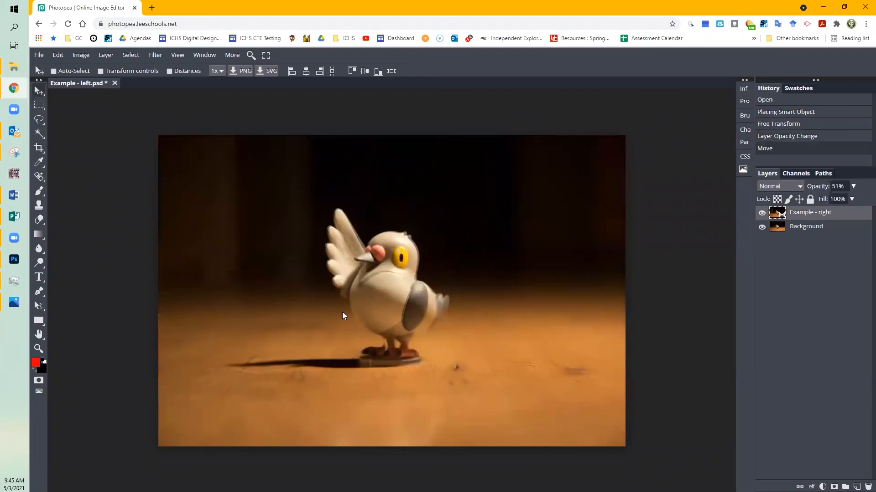
# Step: Restore the Example - right layer's opacity to 100% and toggle its visibility to check the alignment
pyautogui.click(853, 186)
pyautogui.moveTo(833, 201); pyautogui.dragTo(858, 199)
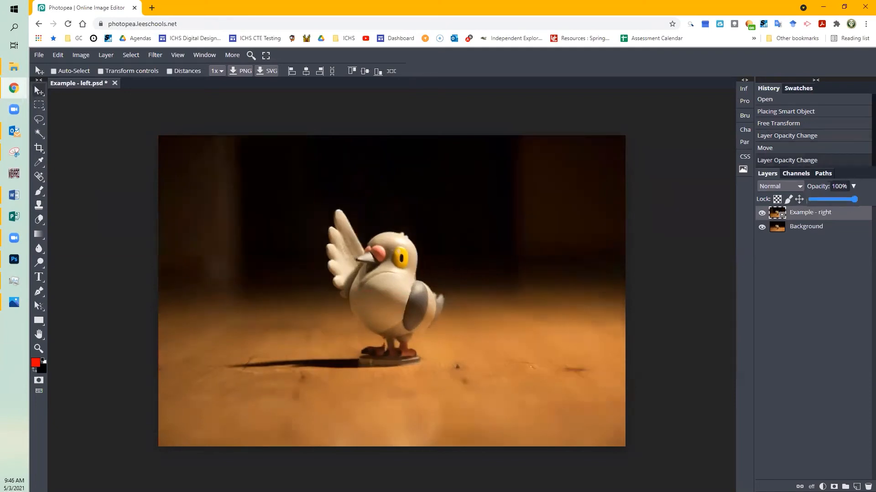
pyautogui.click(761, 212)
pyautogui.click(762, 212)
pyautogui.click(762, 212)
pyautogui.click(762, 212)
pyautogui.click(762, 212)
pyautogui.click(762, 212)
# Step: Switch to the Chrome window with the animation frames photopea search to consult the frame naming instructions
pyautogui.click(13, 88)
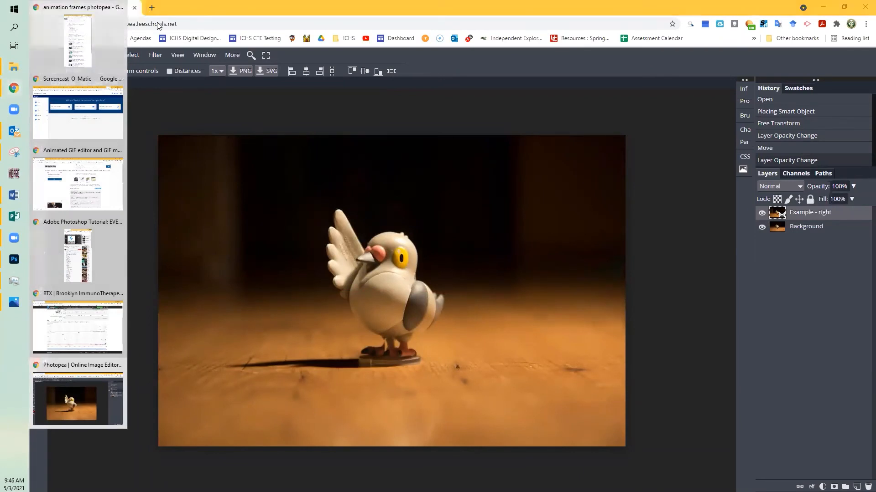
pyautogui.click(68, 35)
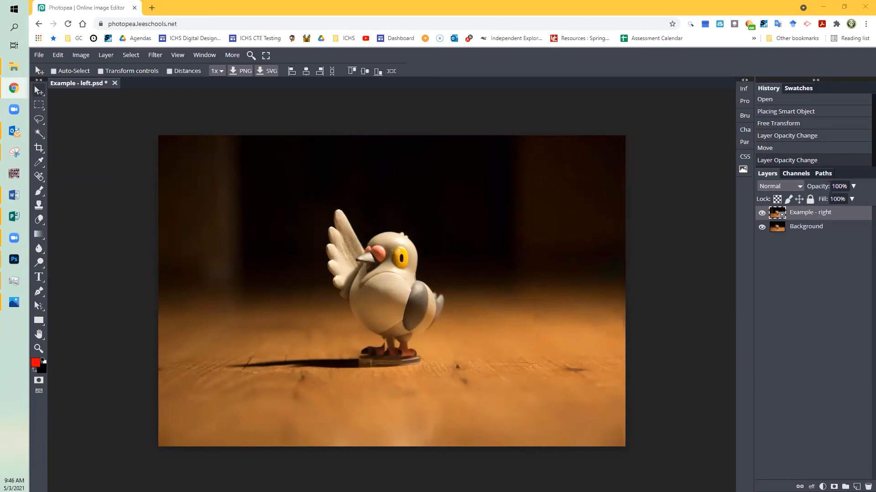
# Step: Rename the Example - right layer as _a_Example - right by adding the _a_ animation prefix
pyautogui.click(796, 218)
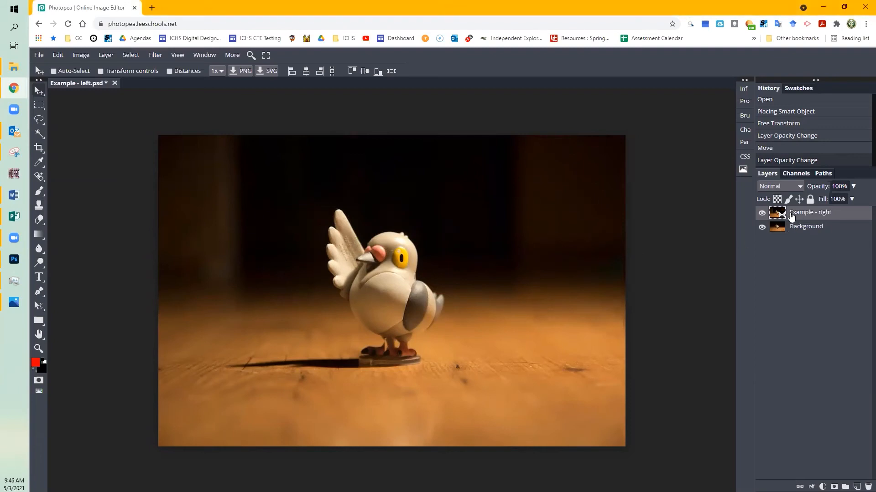
pyautogui.doubleClick(791, 213)
pyautogui.click(791, 213)
pyautogui.write('_a_')
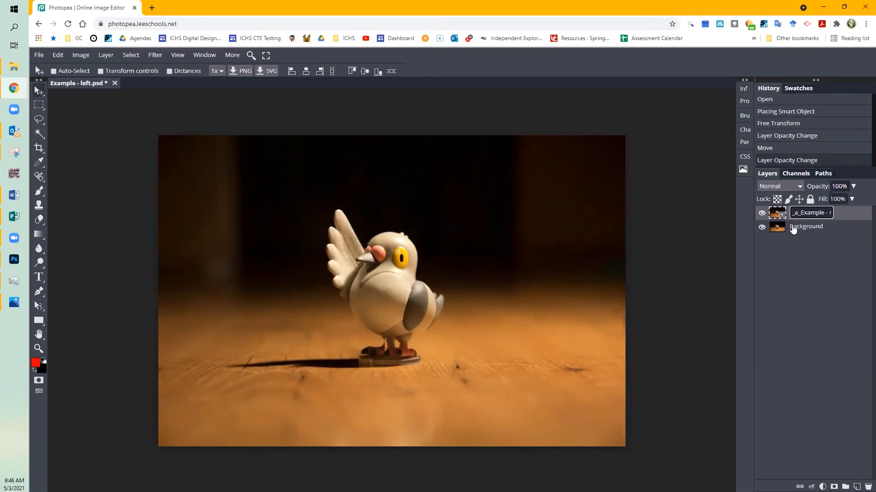
pyautogui.press('Return')
# Step: Rename the Background layer as _a_Background so it also counts as an animation frame
pyautogui.click(792, 228)
pyautogui.doubleClick(793, 228)
pyautogui.click(797, 228)
pyautogui.write('_')
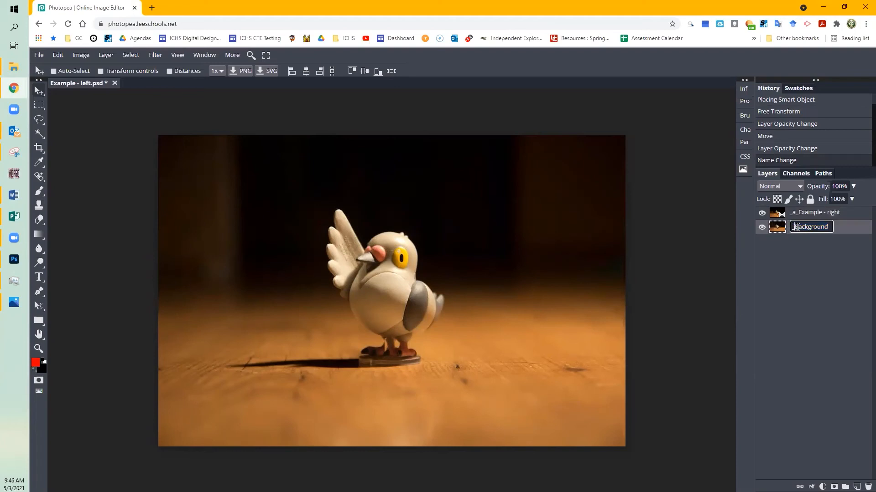
pyautogui.write('a_')
pyautogui.click(822, 249)
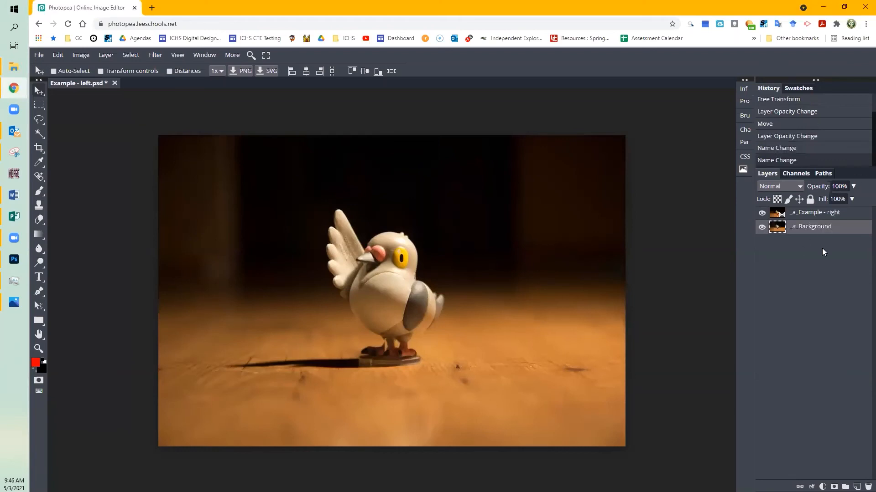
# Step: Try to append a frame delay of ,100 to the name of the _a_Example - right layer
pyautogui.click(815, 214)
pyautogui.click(812, 230)
pyautogui.click(815, 215)
pyautogui.click(817, 228)
pyautogui.doubleClick(819, 214)
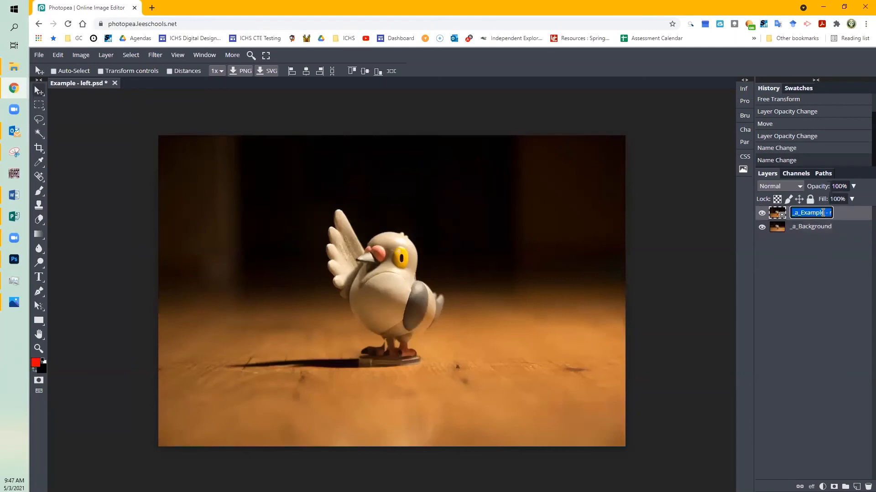
pyautogui.click(826, 212)
pyautogui.write(',')
pyautogui.write('100')
pyautogui.press('Return')
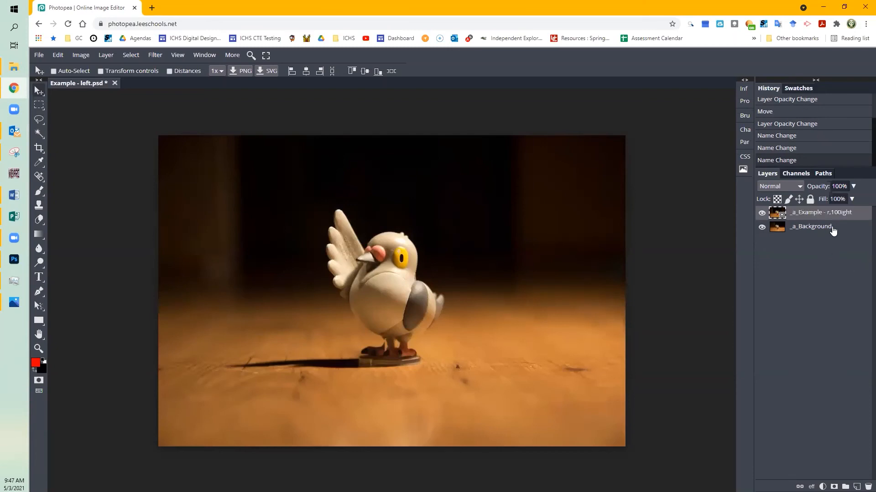
# Step: Rename the upper frame layer as _a_Example,100, replacing the rest of its old name with the delay value
pyautogui.click(832, 230)
pyautogui.click(846, 216)
pyautogui.doubleClick(845, 215)
pyautogui.moveTo(803, 212); pyautogui.dragTo(831, 213)
pyautogui.click(803, 213)
pyautogui.write(',1')
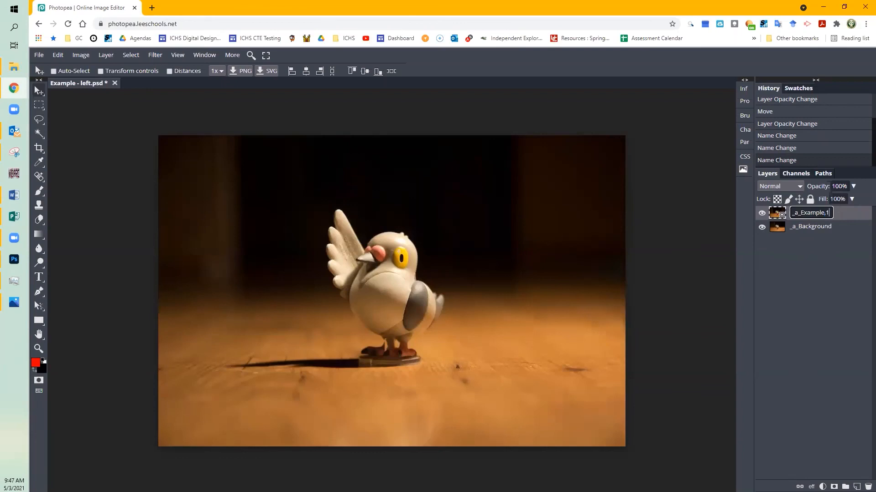
pyautogui.write('00')
pyautogui.press('Return')
# Step: Rename the lower frame layer as _a_Background,100, removing any stray character before the delay value
pyautogui.doubleClick(833, 228)
pyautogui.click(830, 225)
pyautogui.press('Right')
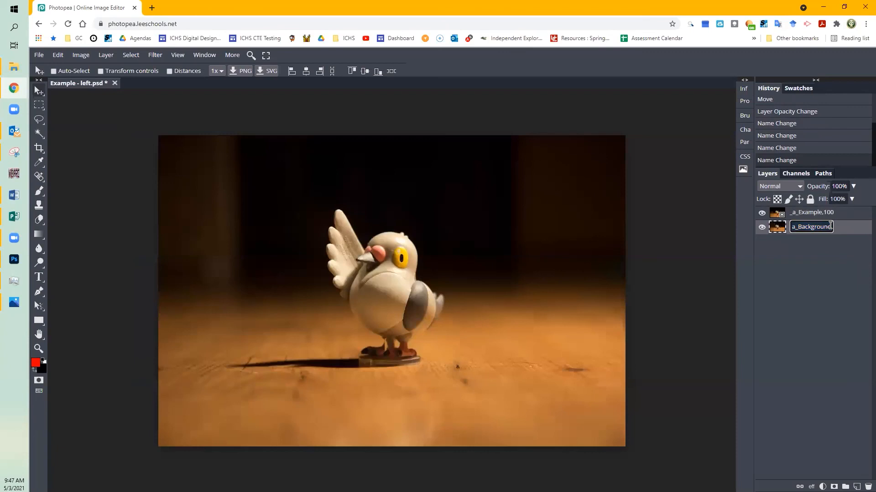
pyautogui.write(',l100')
pyautogui.press('Return')
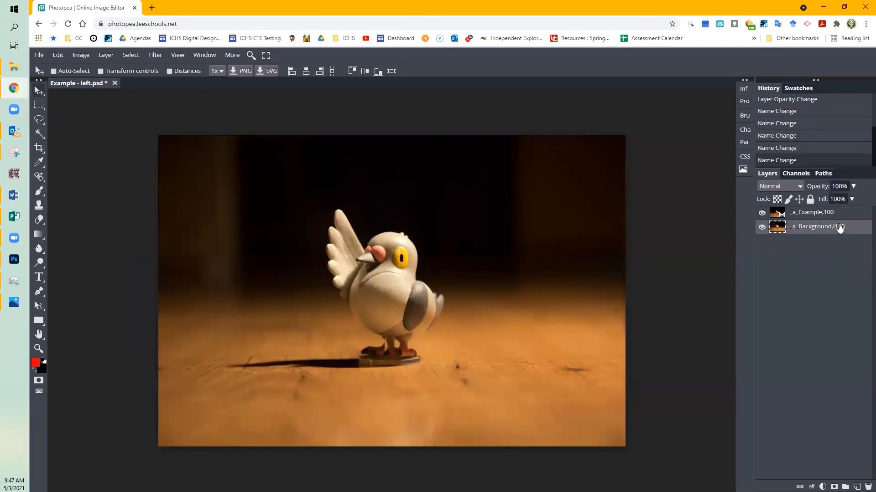
pyautogui.doubleClick(837, 229)
pyautogui.moveTo(831, 228); pyautogui.dragTo(798, 227)
pyautogui.click(820, 227)
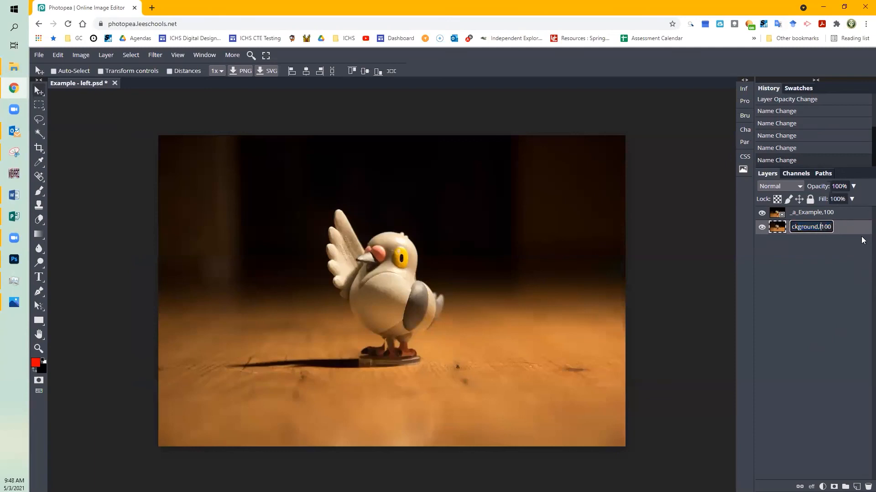
pyautogui.press('Delete')
pyautogui.press('Return')
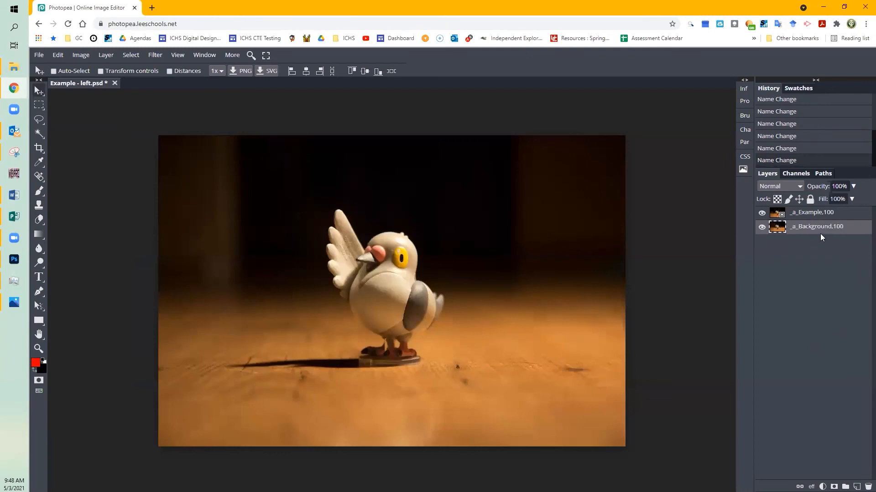
# Step: Export the two-frame animation as a GIF with its speed set to 104% and save the file
pyautogui.click(799, 217)
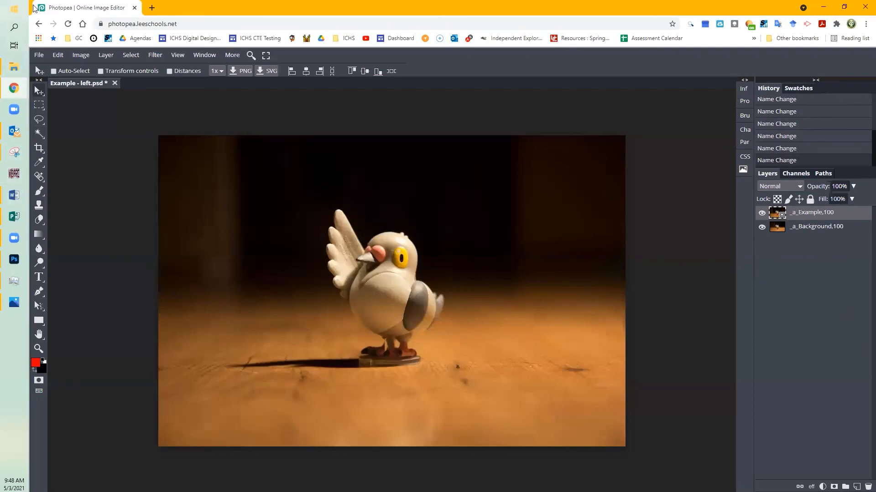
pyautogui.click(39, 55)
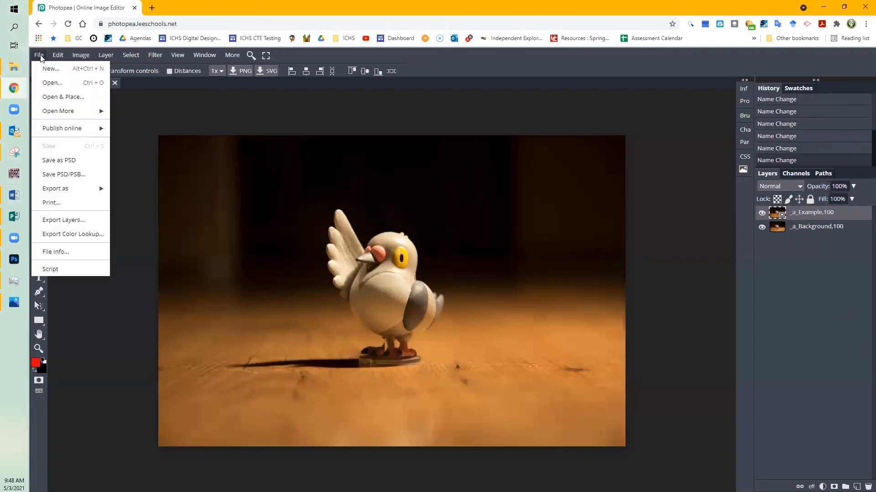
pyautogui.moveTo(67, 188)
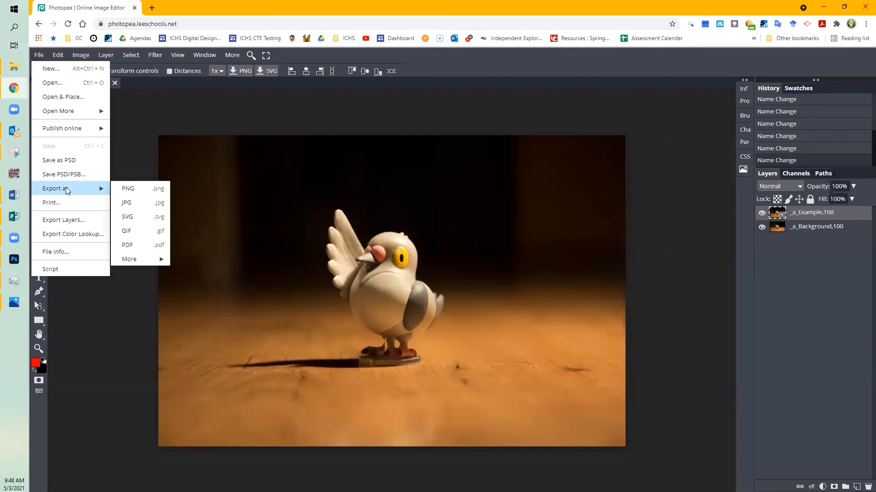
pyautogui.click(131, 230)
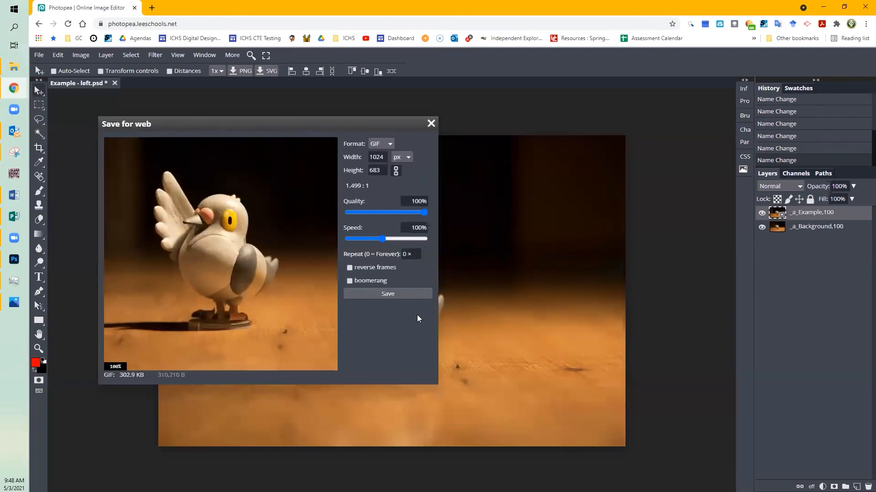
pyautogui.click(410, 238)
pyautogui.click(376, 239)
pyautogui.click(382, 238)
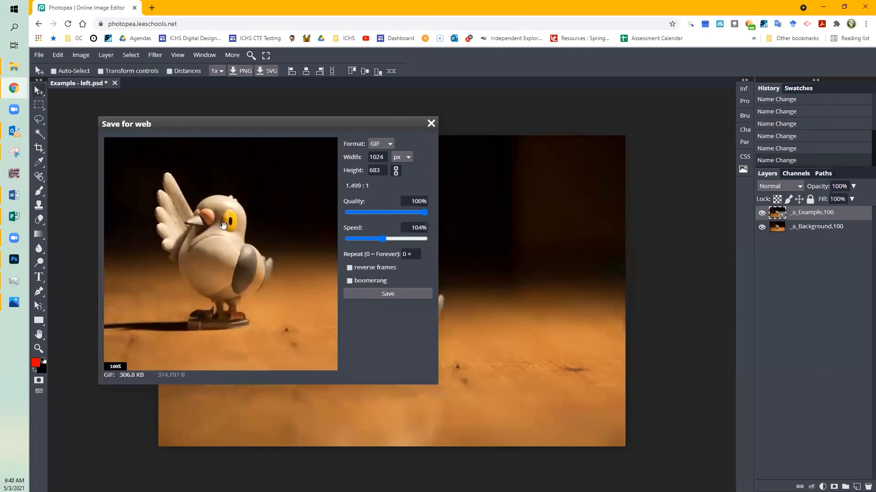
pyautogui.click(388, 294)
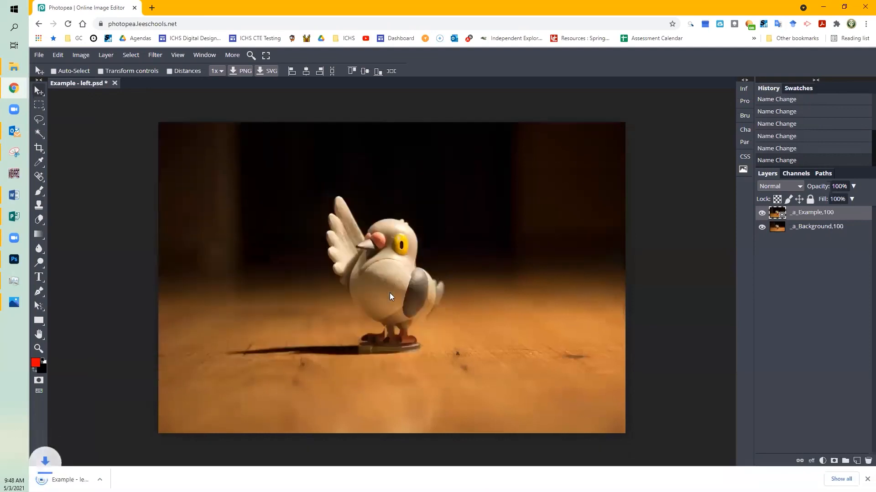
# Step: Show the downloaded Example - left.gif in its folder and open it to check the wiggle motion, closing the viewer when finished
pyautogui.click(126, 480)
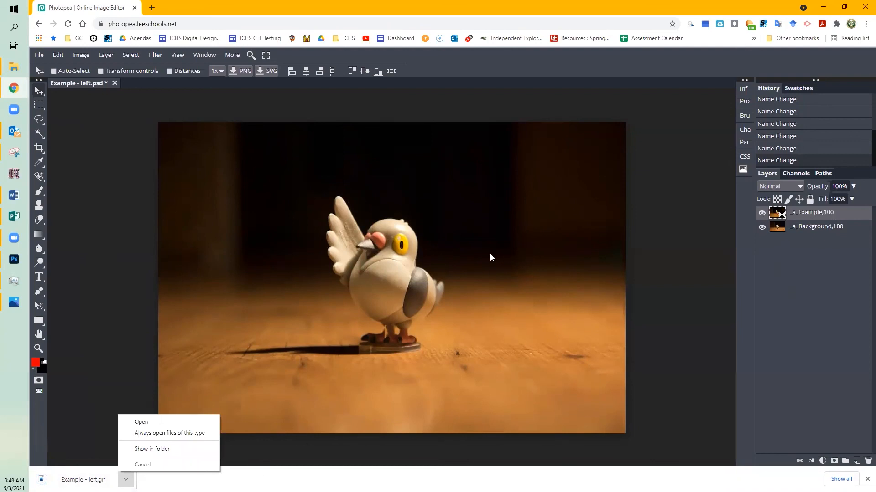
pyautogui.click(150, 449)
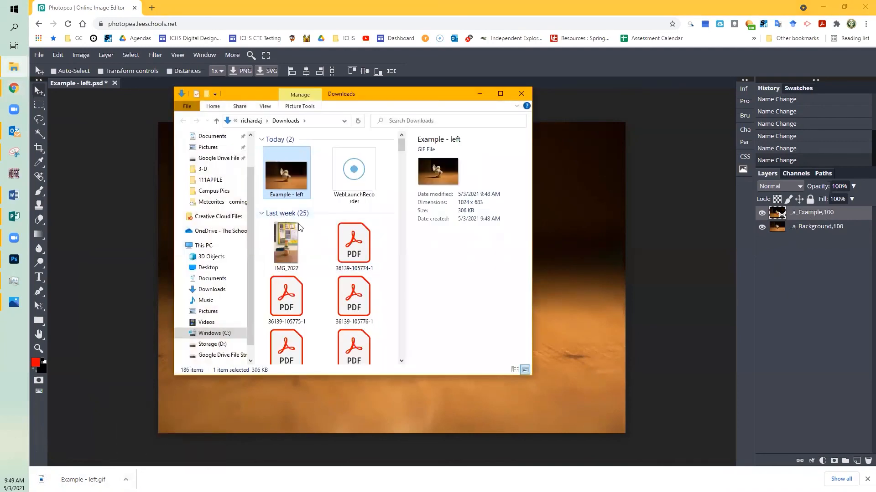
pyautogui.click(395, 272)
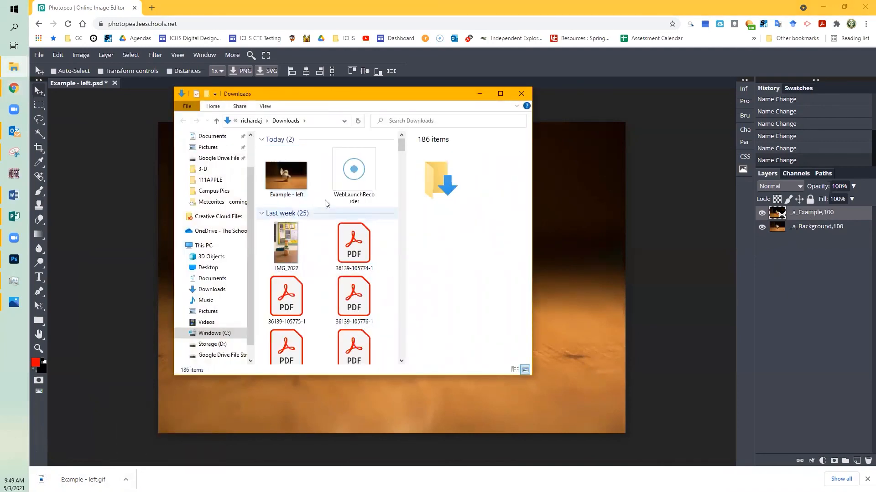
pyautogui.click(290, 172)
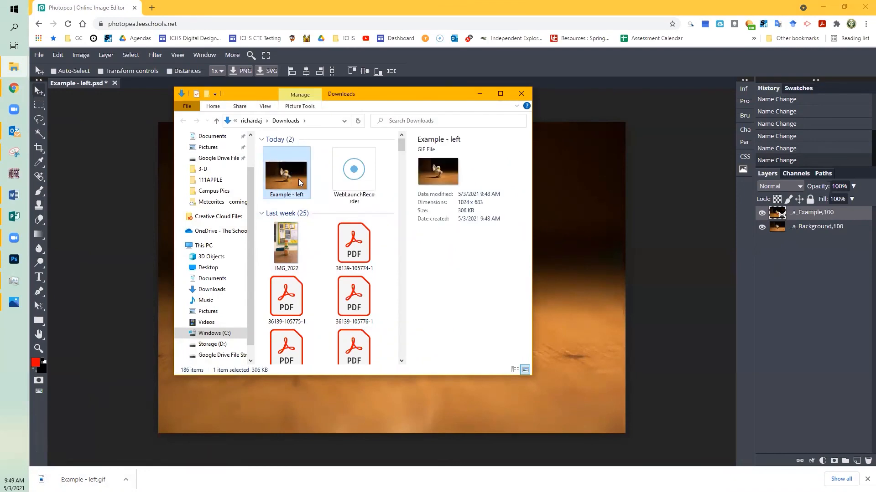
pyautogui.doubleClick(298, 179)
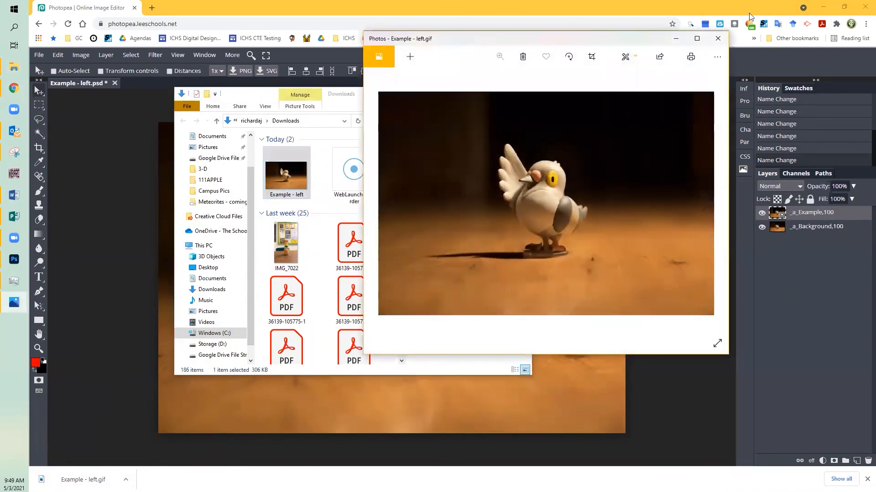
pyautogui.click(717, 38)
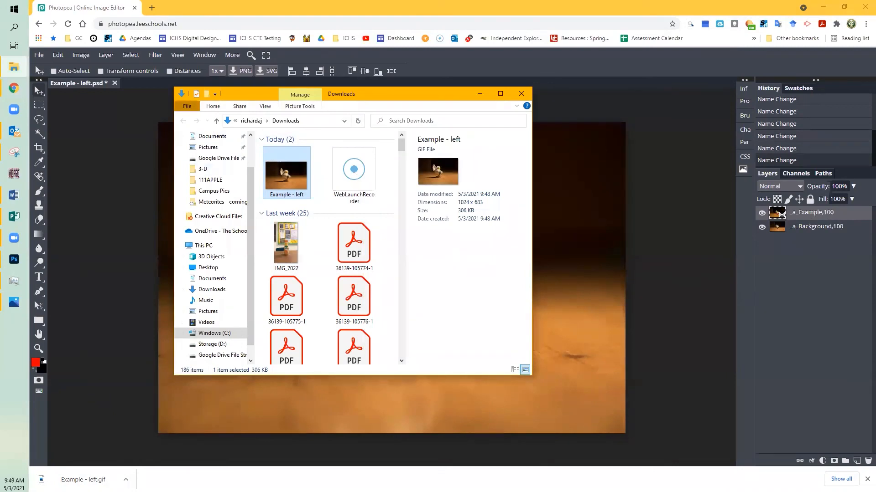